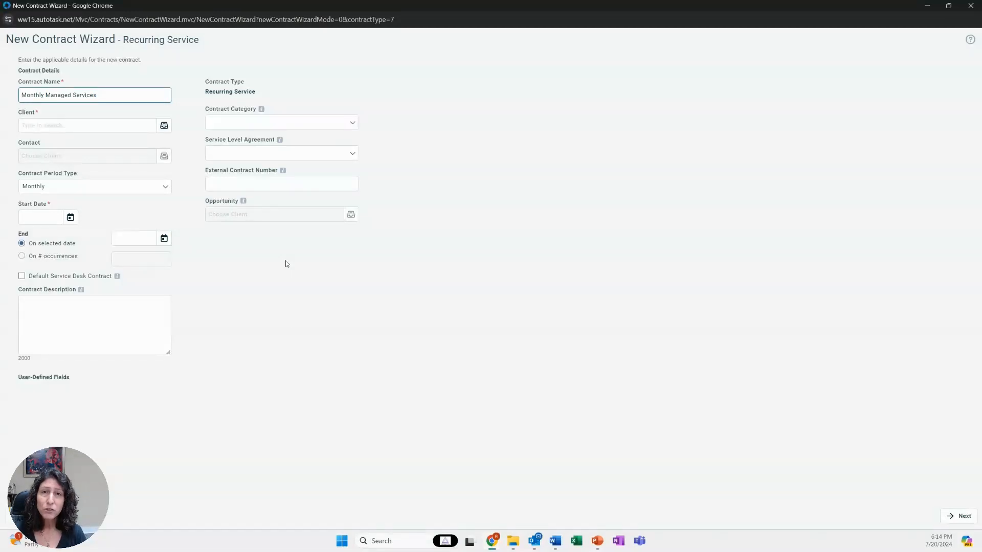
Prefix the contract name with "BSKY -" and choose Blue Sky Manufacturing Co as the client
{"action": "type", "text": "BSKY"}
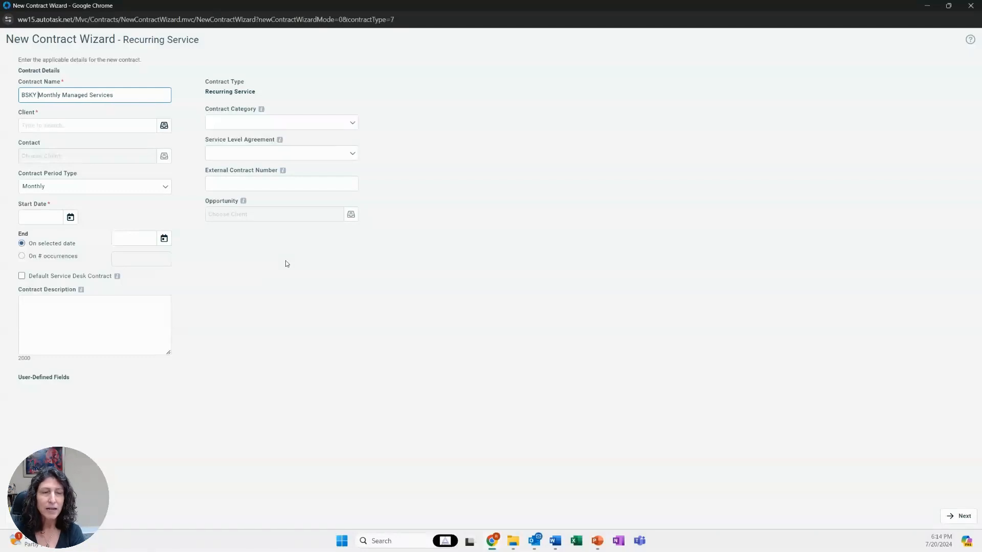
{"action": "type", "text": " -"}
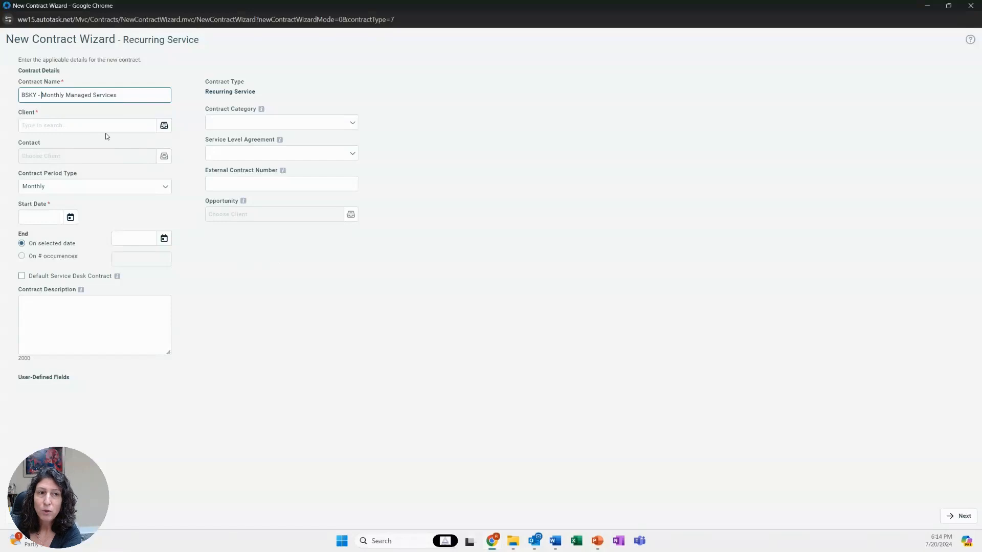
{"action": "left_click", "coordinate": [93, 129]}
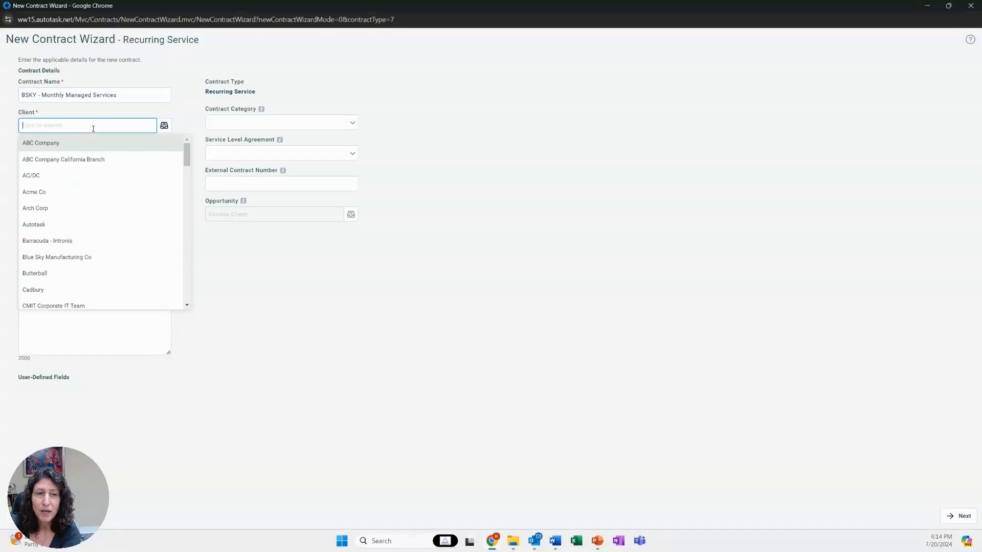
{"action": "left_click", "coordinate": [61, 259]}
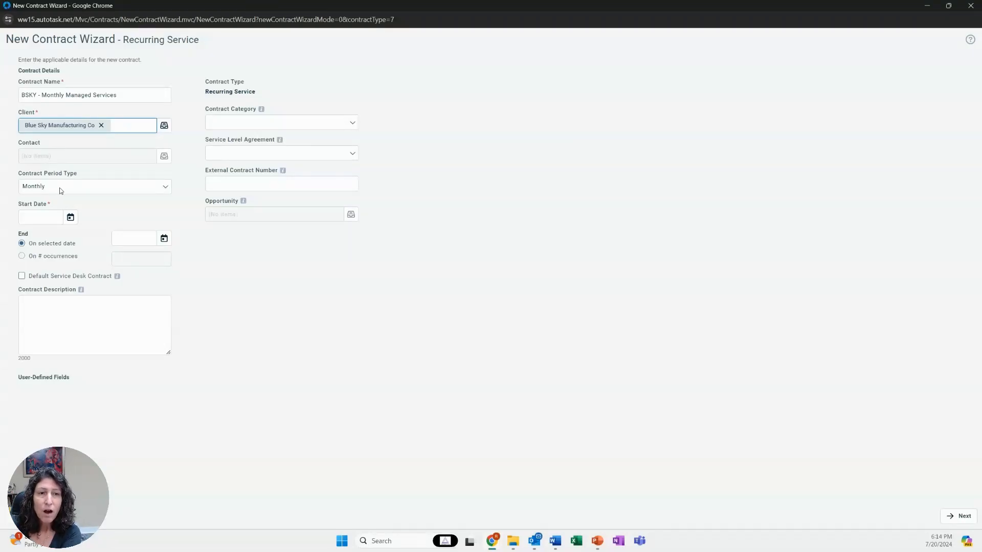
Set the contract period type to Monthly, with a start date of 08/01/2024 and an end date of 07/31/2025
{"action": "left_click", "coordinate": [165, 191]}
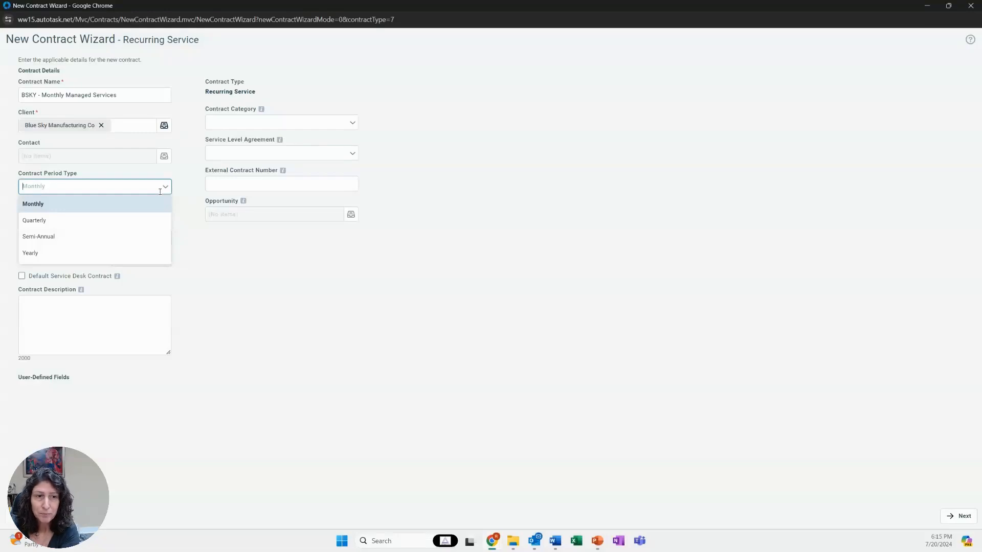
{"action": "left_click", "coordinate": [77, 208]}
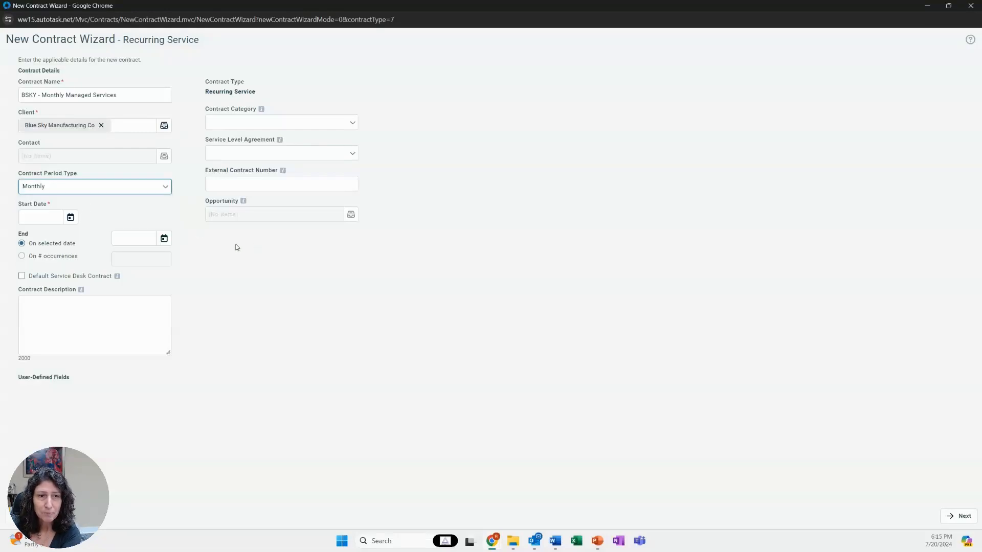
{"action": "left_click", "coordinate": [46, 215]}
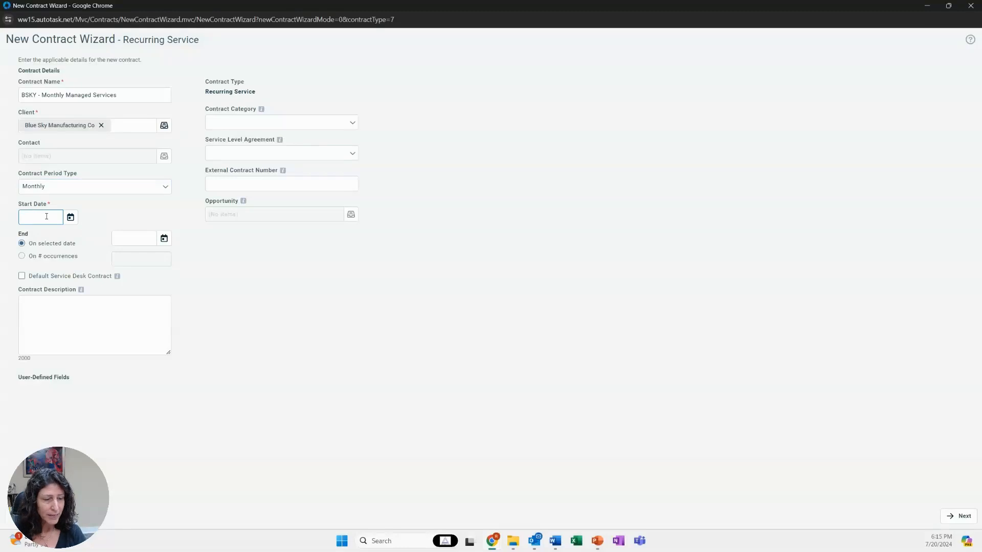
{"action": "type", "text": "080124"}
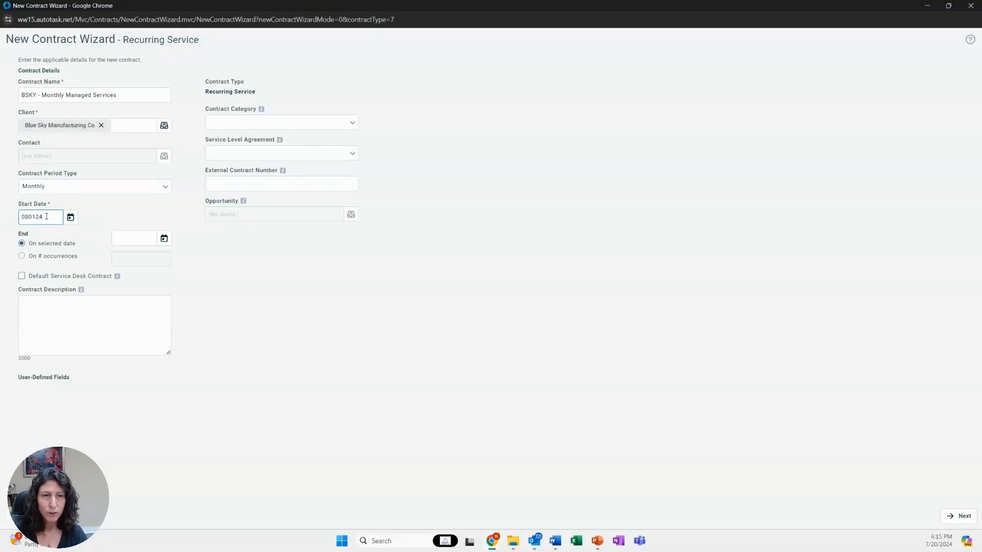
{"action": "key", "text": "Tab"}
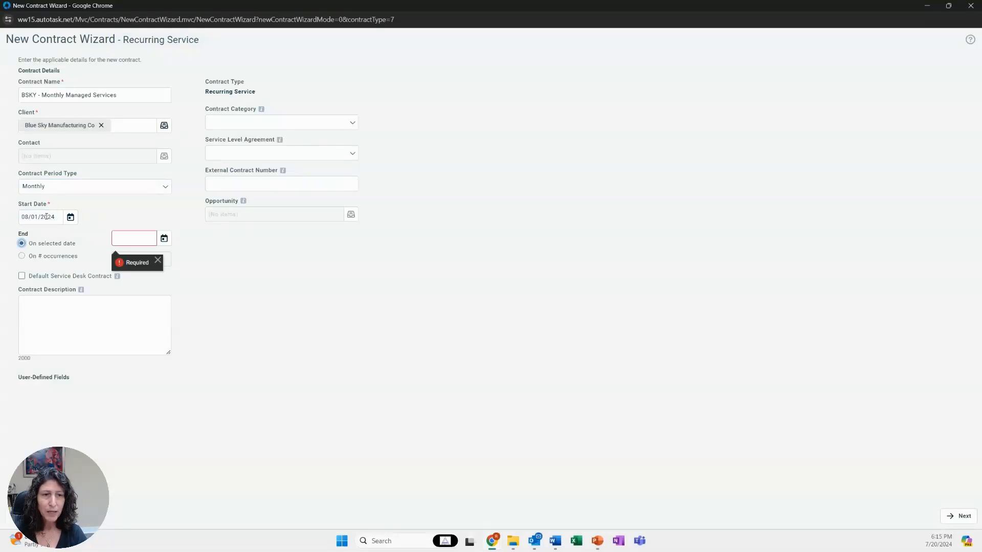
{"action": "type", "text": "073125"}
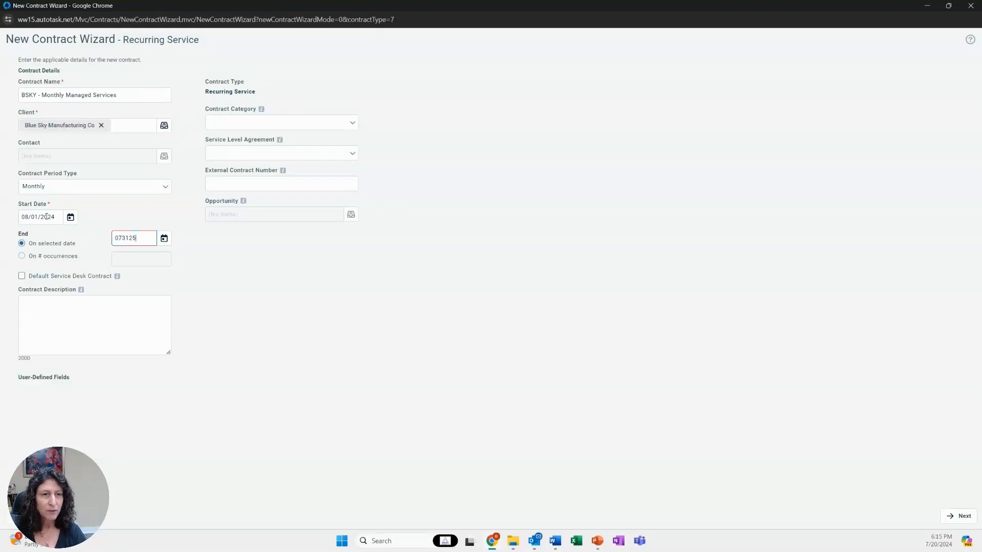
{"action": "key", "text": "Tab"}
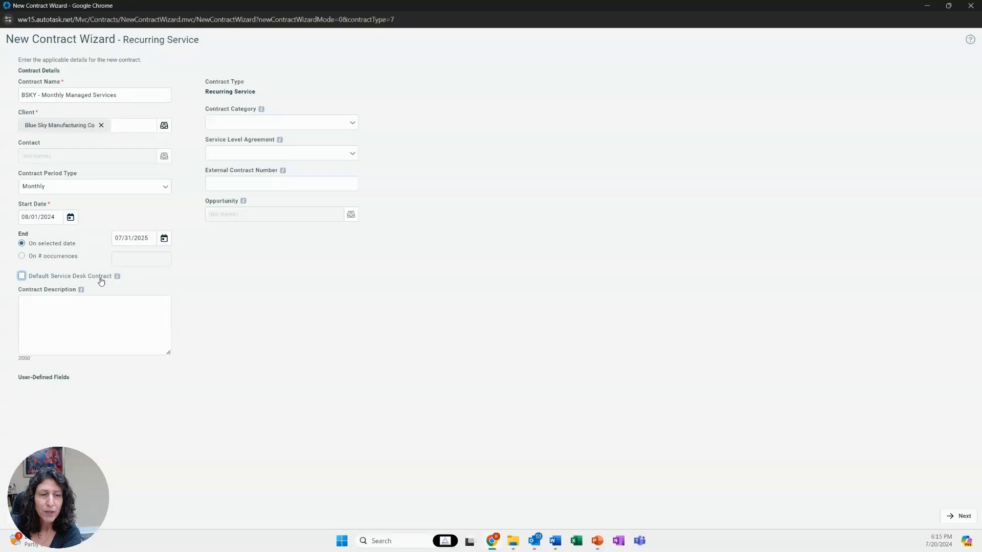
Assign the Marathon Performance contract category and the Non-Contract service level agreement, and continue to the billing information
{"action": "mouse_move", "coordinate": [118, 281]}
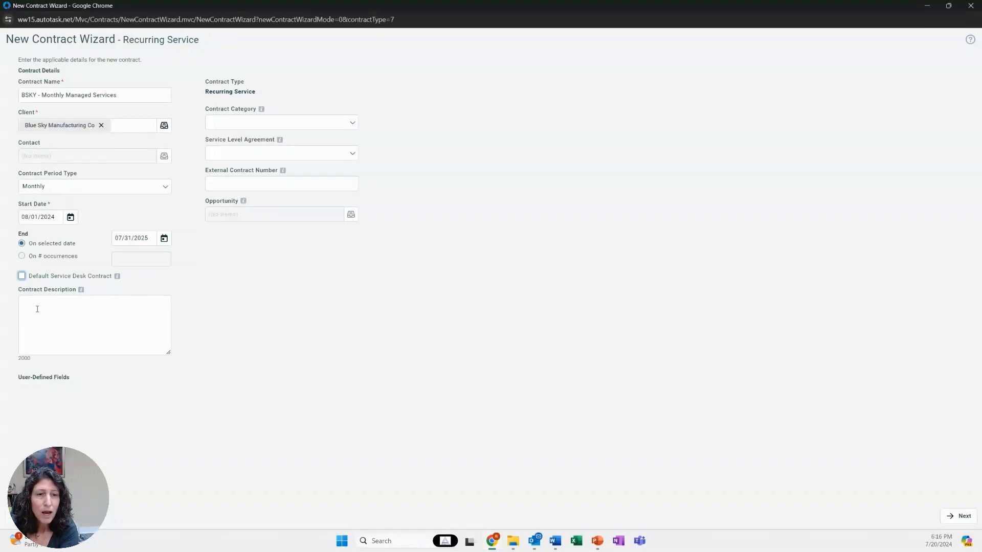
{"action": "mouse_move", "coordinate": [83, 295]}
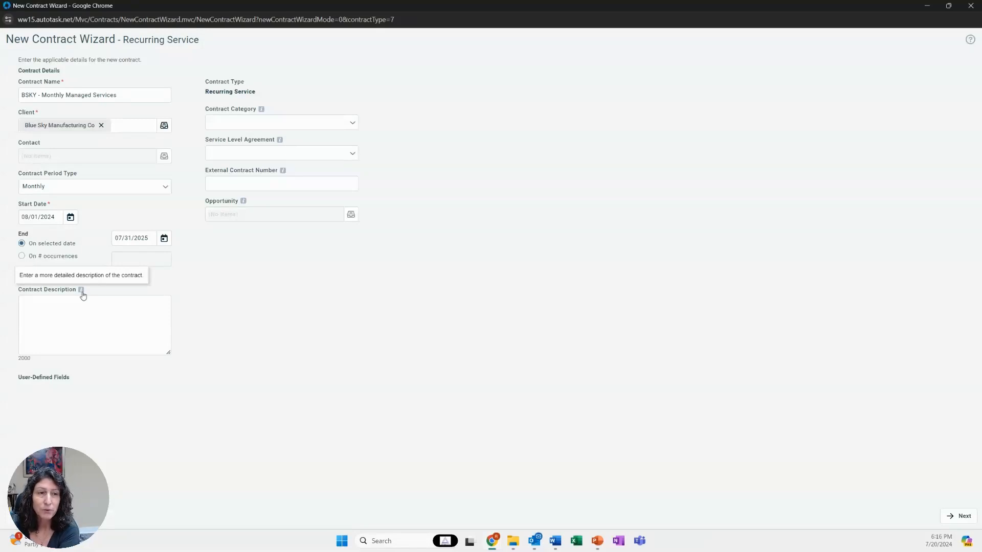
{"action": "left_click", "coordinate": [354, 127]}
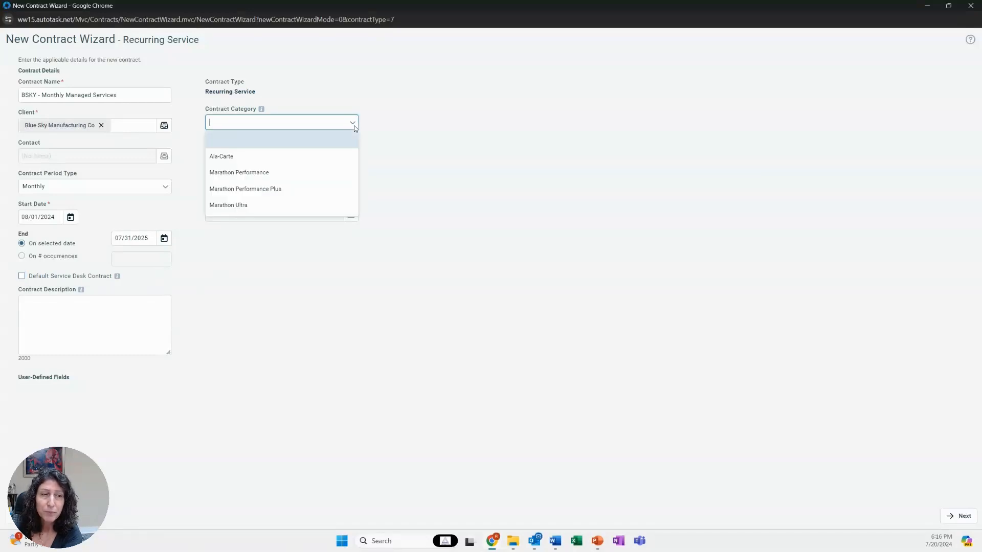
{"action": "left_click", "coordinate": [256, 175]}
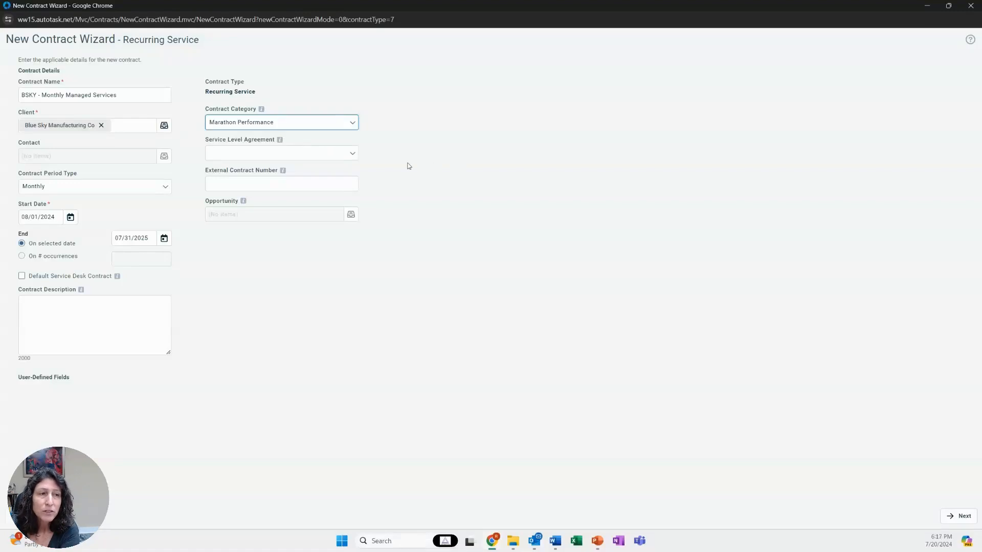
{"action": "left_click", "coordinate": [353, 155]}
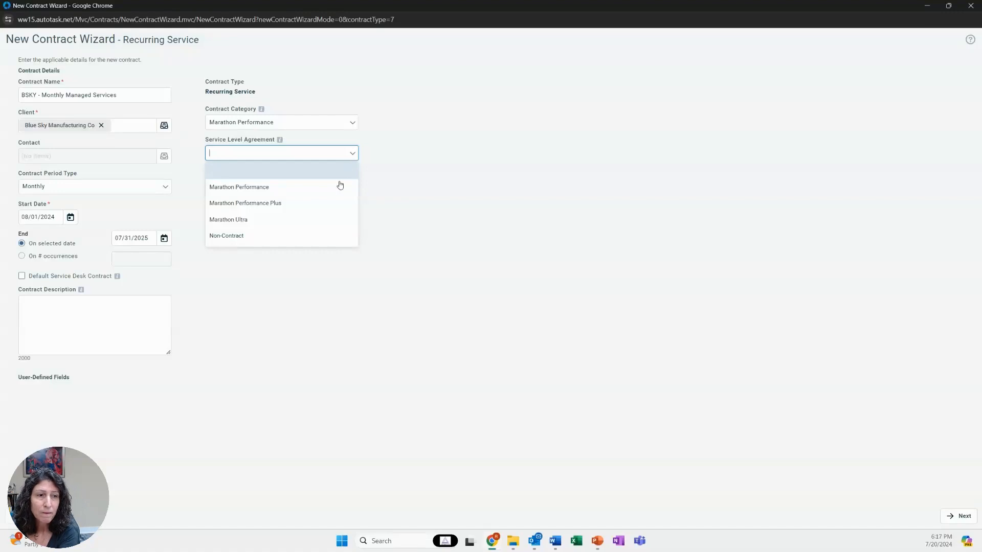
{"action": "left_click", "coordinate": [225, 237]}
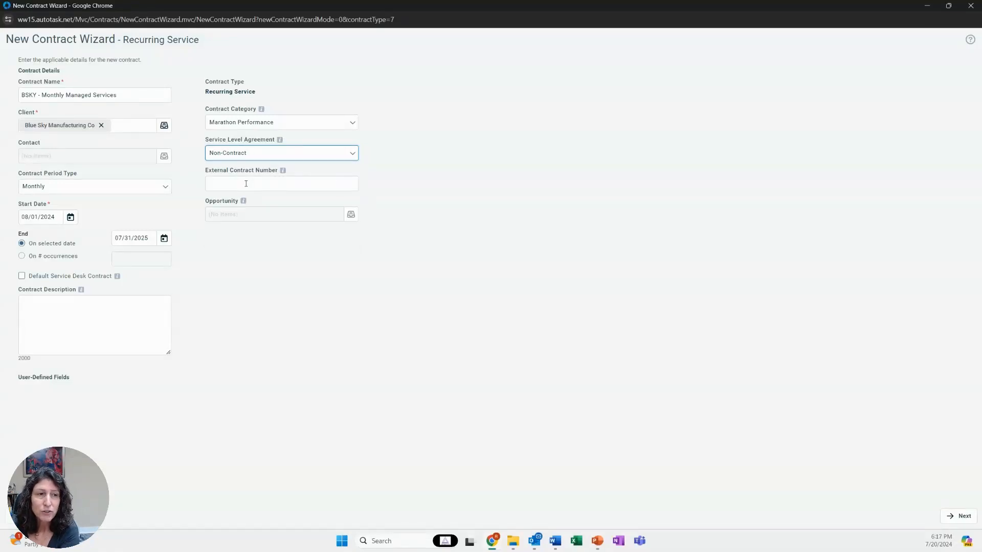
{"action": "mouse_move", "coordinate": [285, 175]}
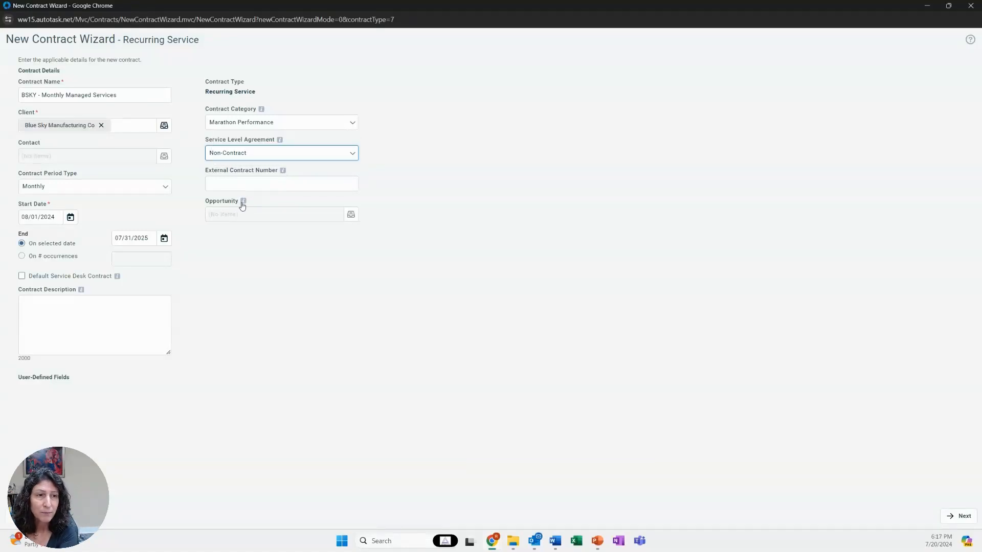
{"action": "mouse_move", "coordinate": [243, 204]}
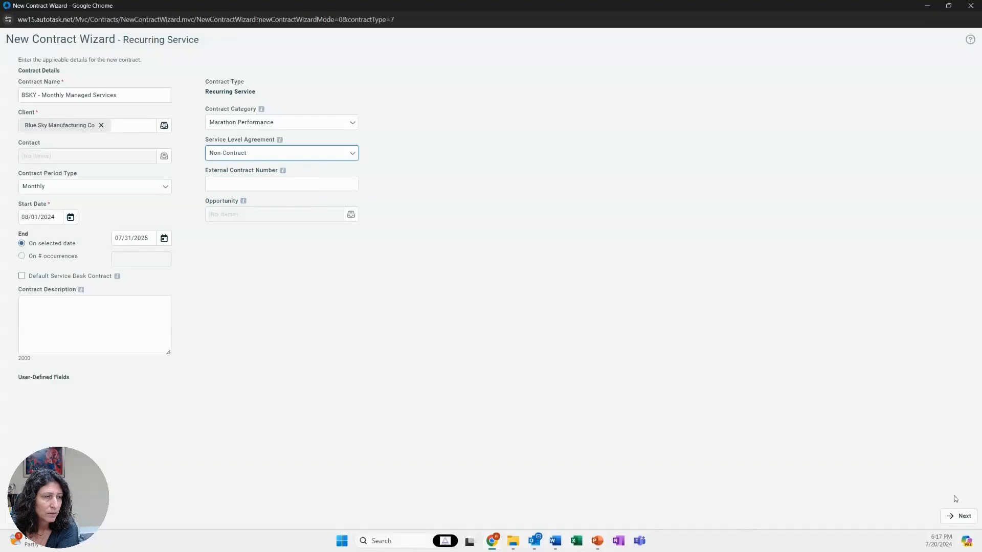
{"action": "left_click", "coordinate": [958, 521]}
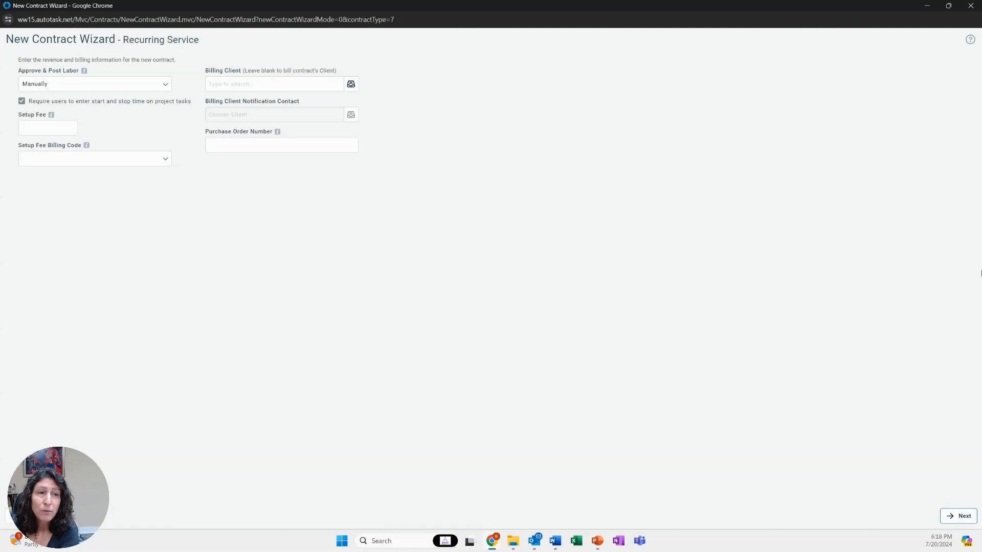
Set labor approval and posting to Manually and enter a setup fee of 1,250.00
{"action": "left_click", "coordinate": [164, 85]}
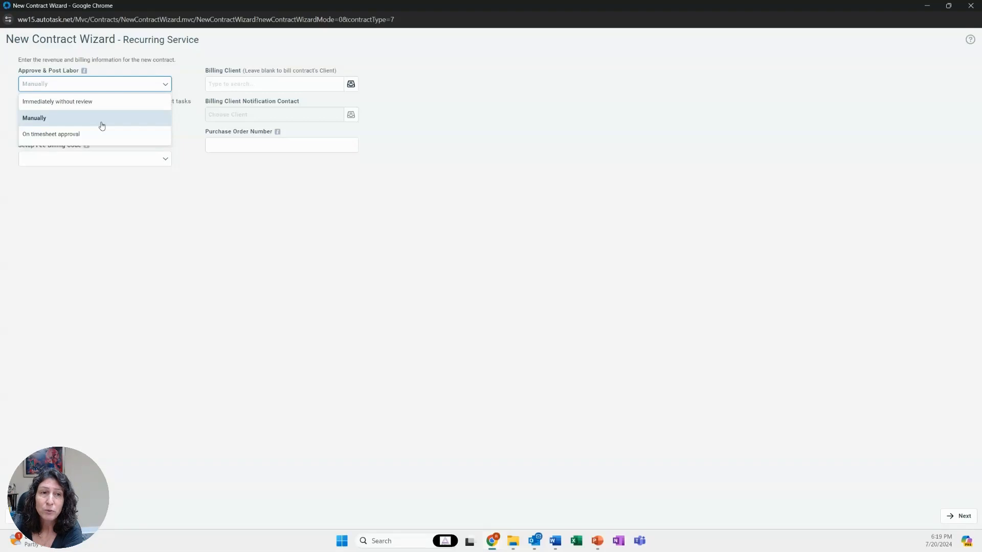
{"action": "left_click", "coordinate": [101, 118]}
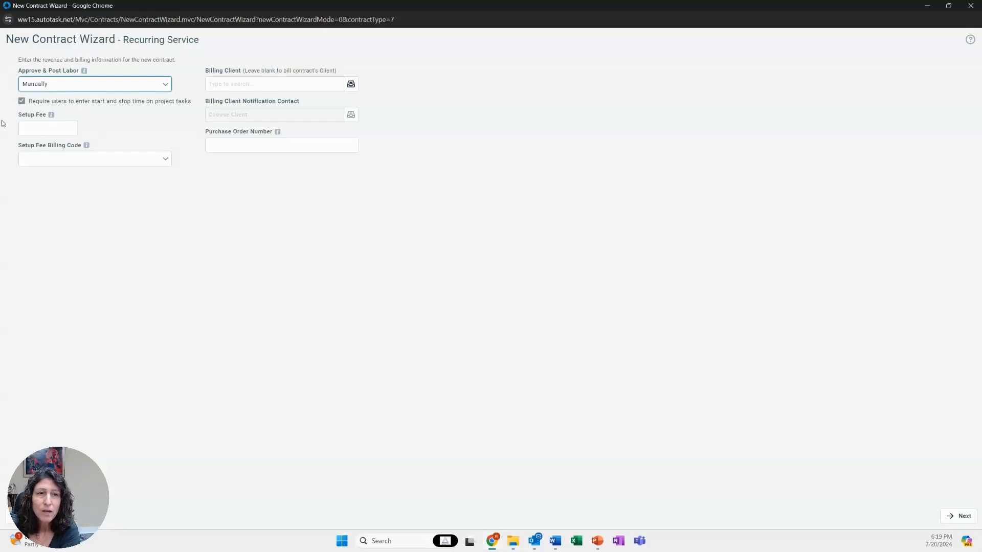
{"action": "left_click", "coordinate": [47, 126]}
{"action": "type", "text": "1250"}
{"action": "key", "text": "Tab"}
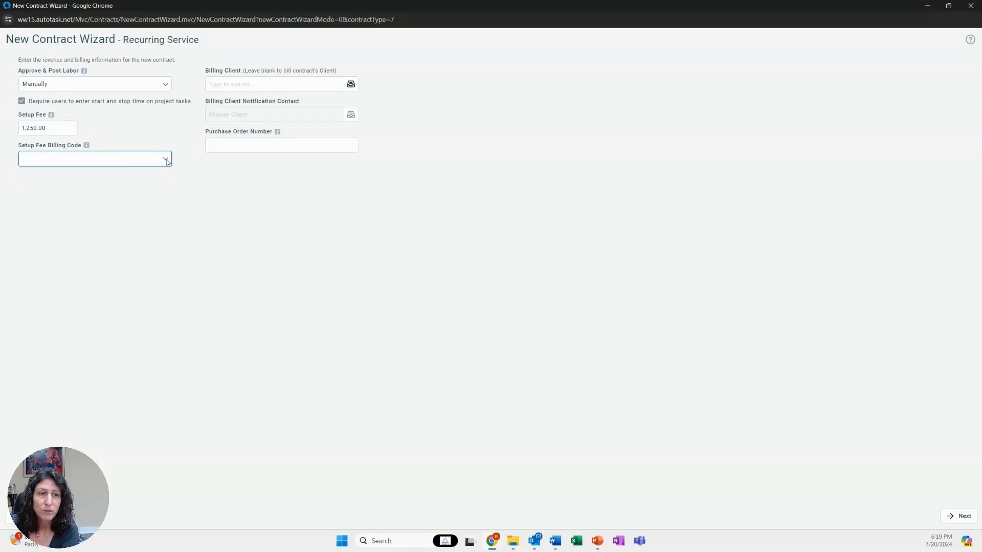
Assign the CMIT Managed Services billing code to the setup fee and continue to the services selection
{"action": "left_click", "coordinate": [166, 160]}
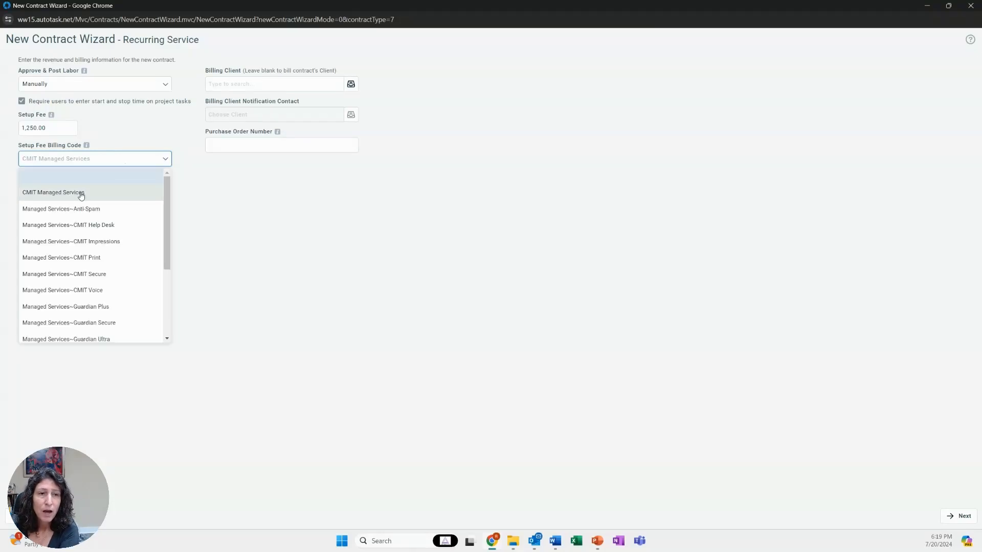
{"action": "left_click", "coordinate": [95, 195]}
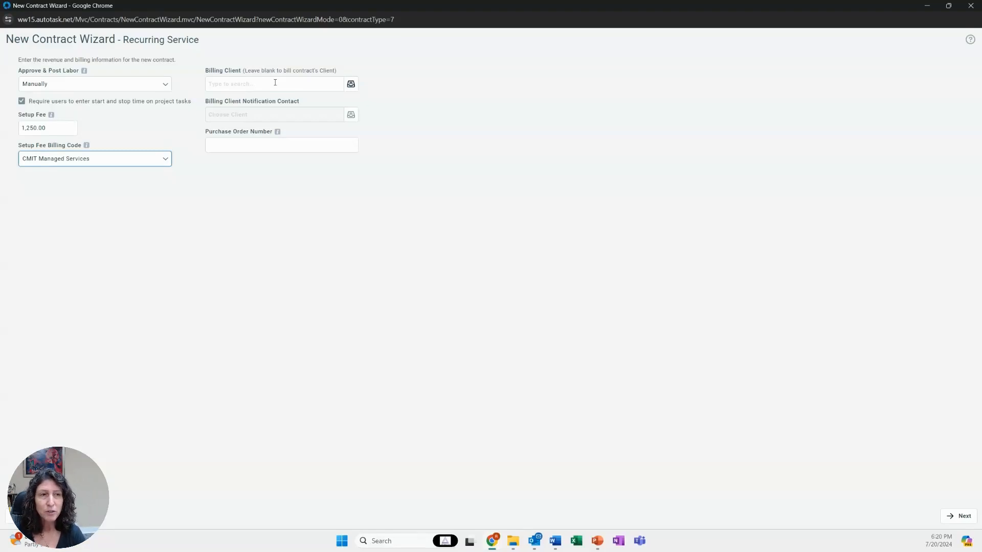
{"action": "left_click_drag", "start_coordinate": [290, 71], "coordinate": [337, 75]}
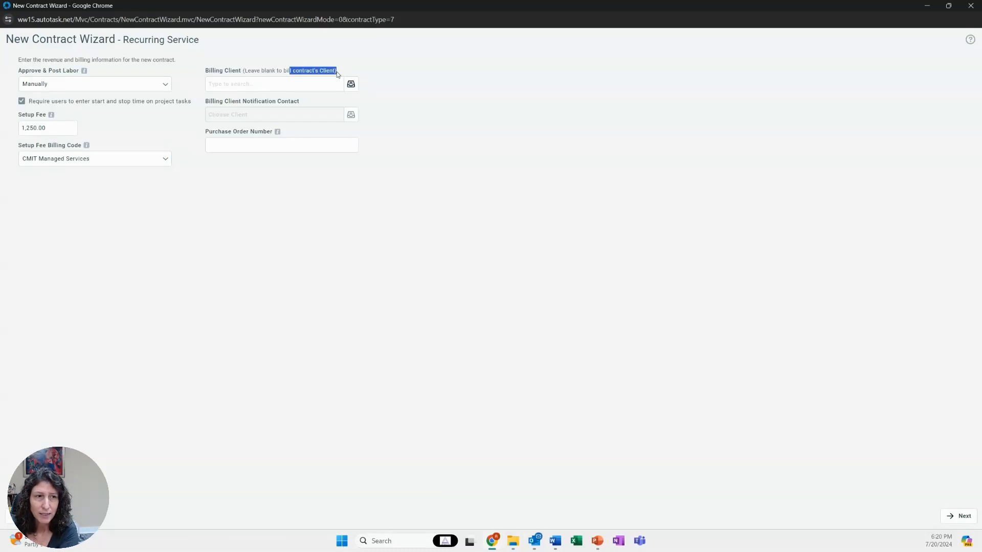
{"action": "mouse_move", "coordinate": [279, 134]}
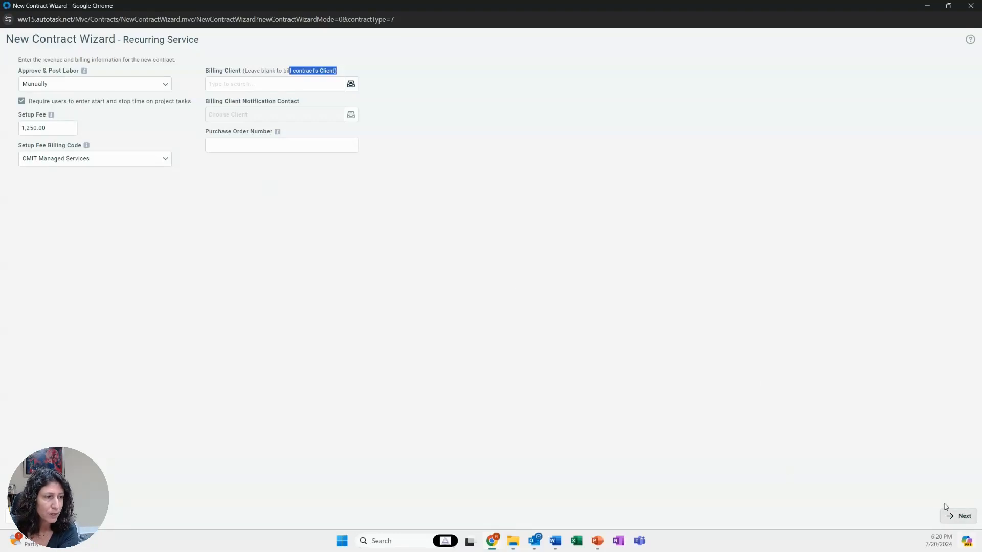
{"action": "left_click", "coordinate": [960, 519]}
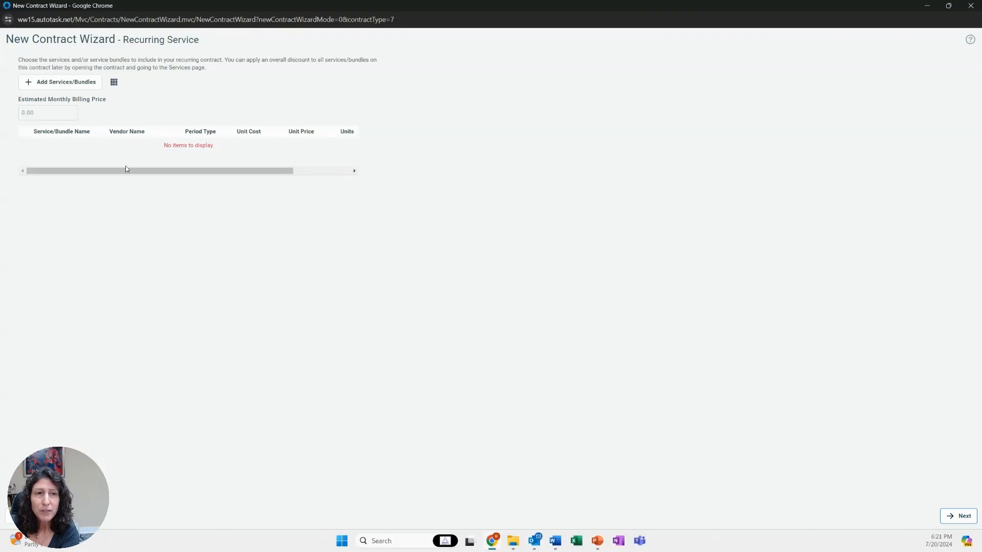
Filter the services by "adva" and add the CMIT Managed Services Advanced Package to the contract
{"action": "left_click", "coordinate": [52, 84]}
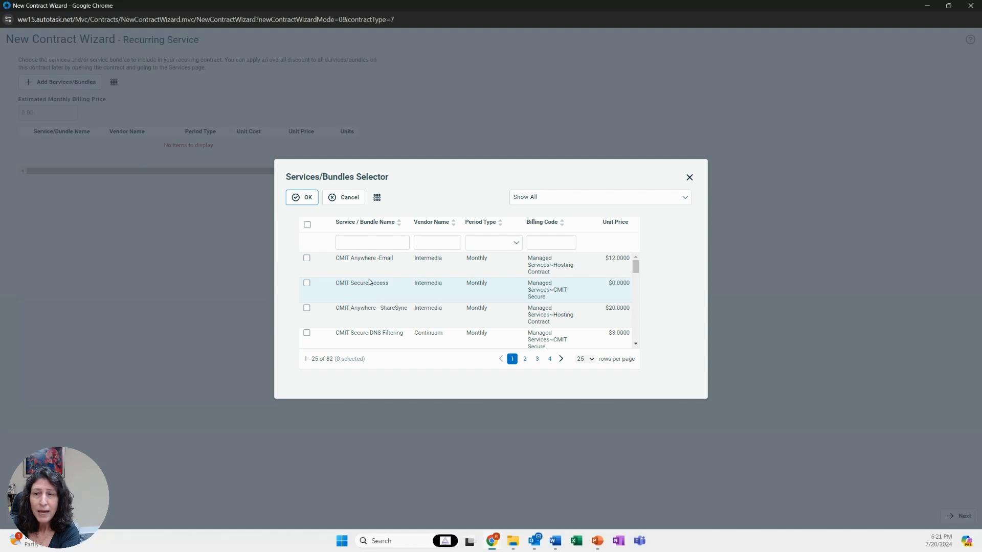
{"action": "left_click", "coordinate": [353, 243]}
{"action": "type", "text": "adva"}
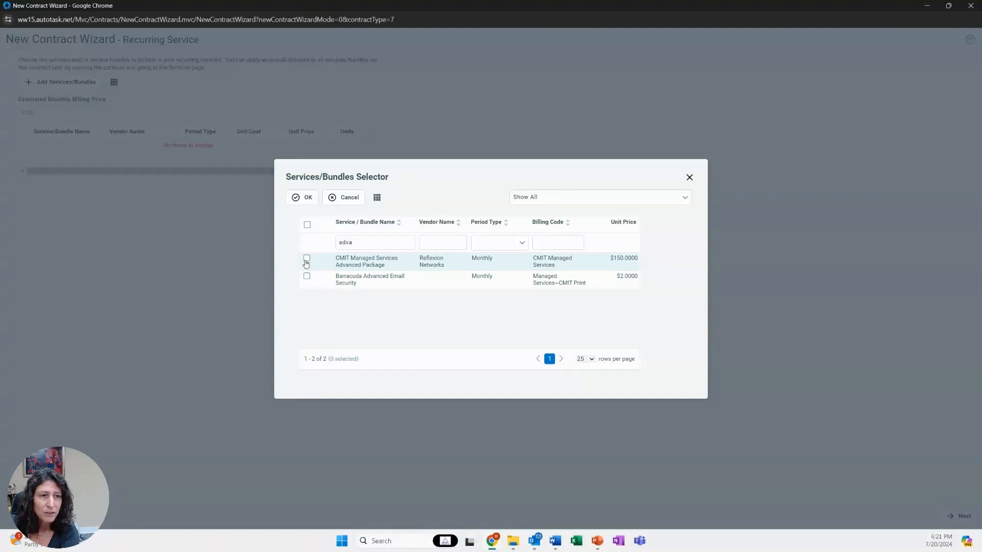
{"action": "left_click", "coordinate": [306, 259]}
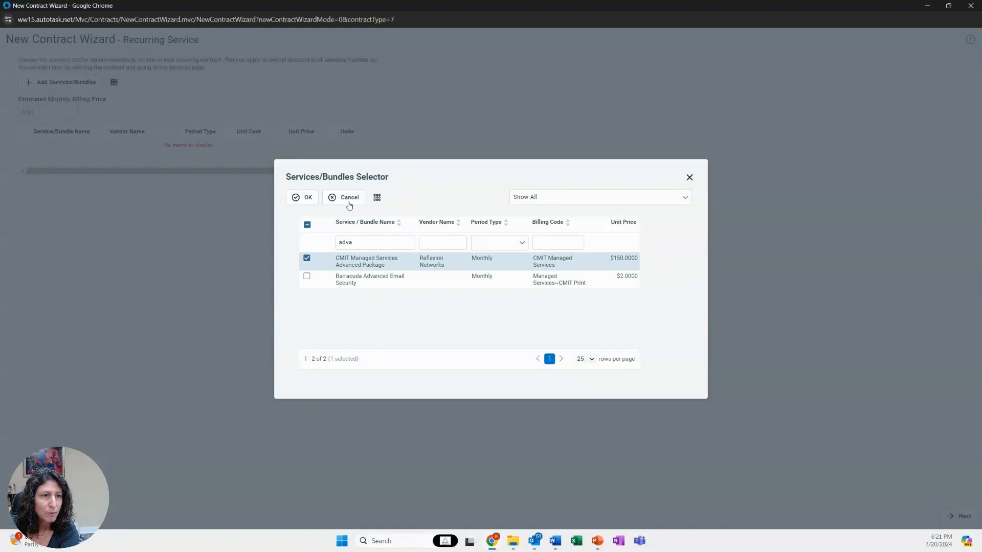
{"action": "left_click", "coordinate": [306, 199]}
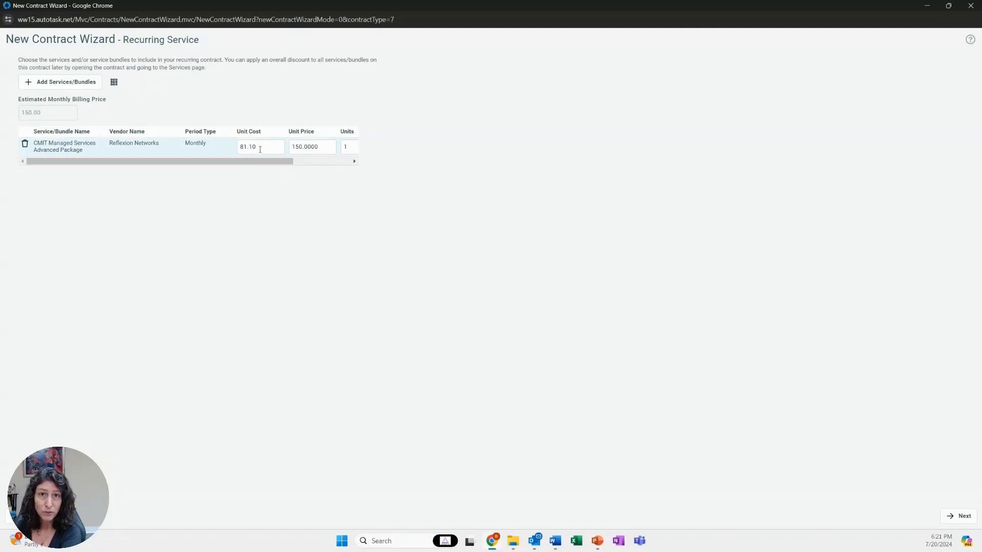
Set the number of units for the CMIT Managed Services Advanced Package to 12
{"action": "left_click", "coordinate": [321, 148]}
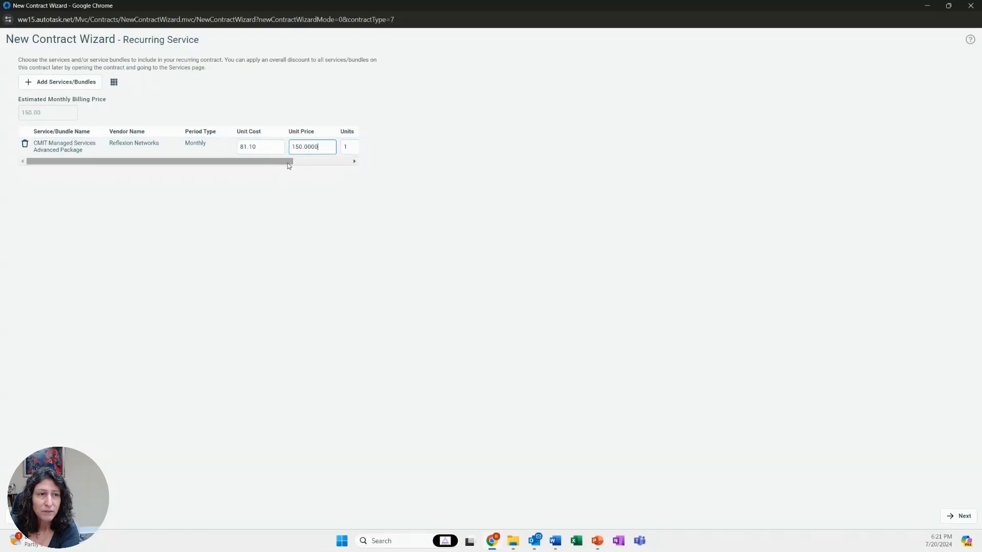
{"action": "scroll", "coordinate": [287, 162], "scroll_direction": "right", "scroll_amount": 2}
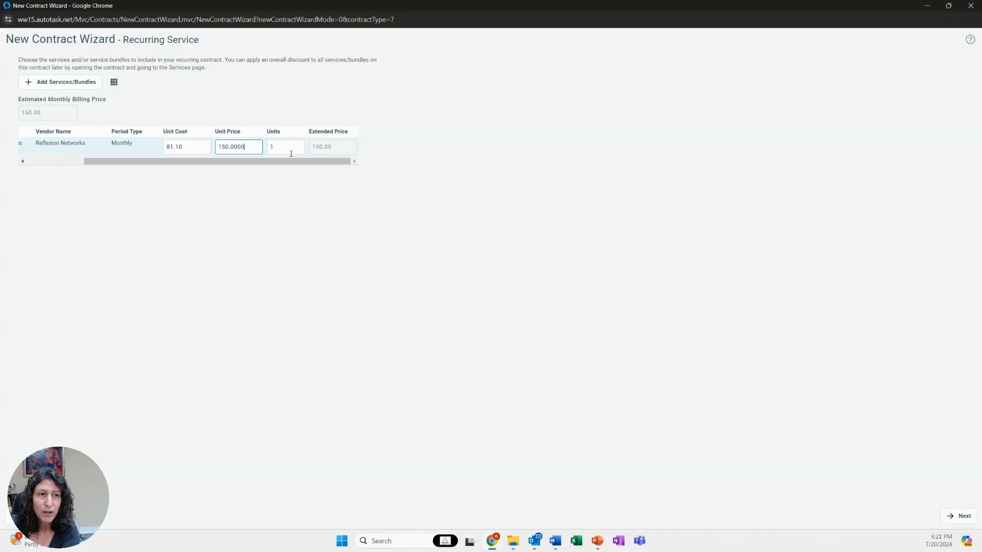
{"action": "double_click", "coordinate": [279, 145]}
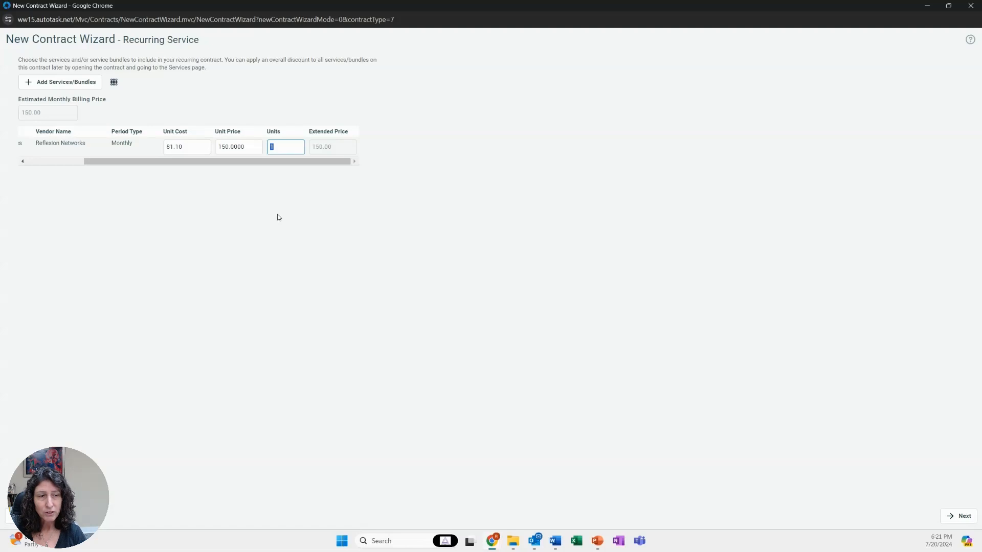
{"action": "type", "text": "12"}
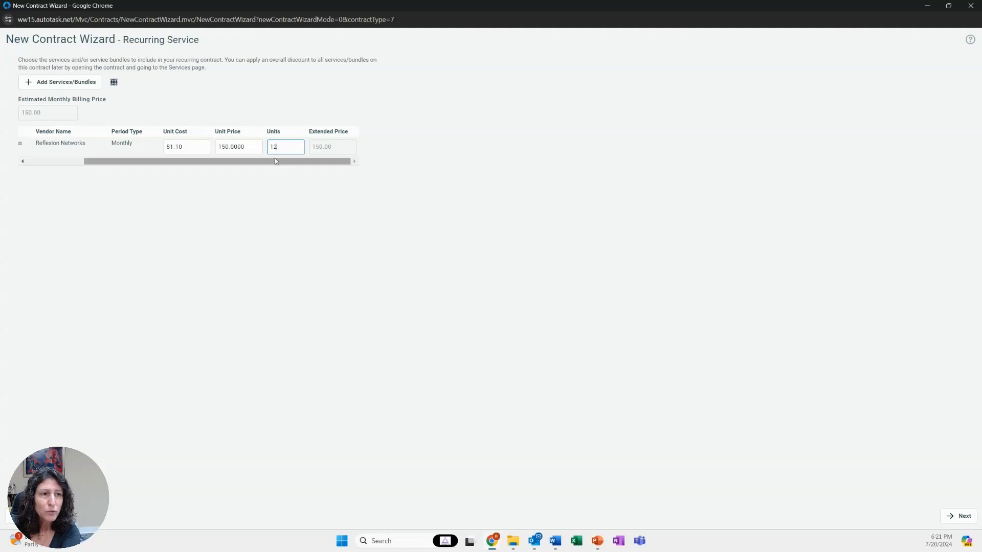
{"action": "left_click", "coordinate": [249, 150]}
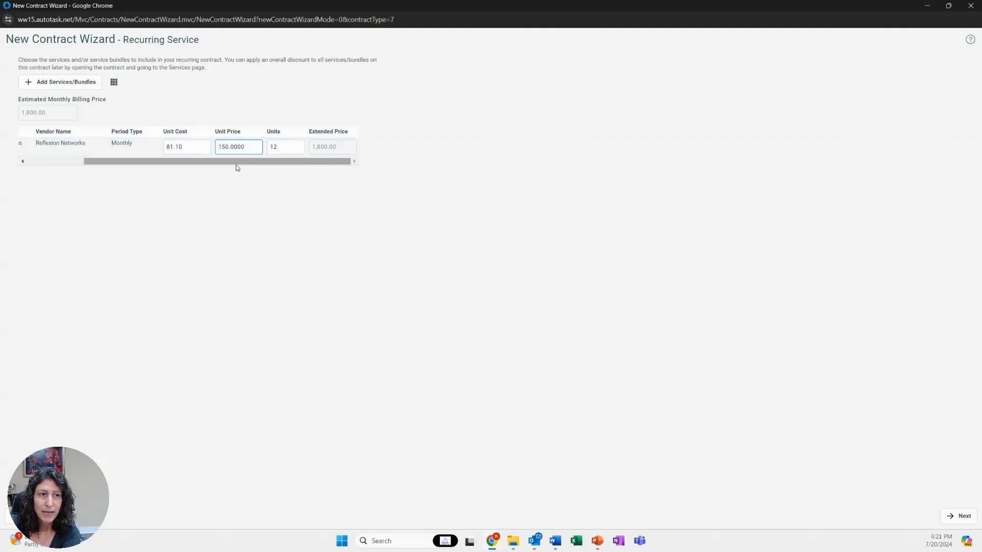
{"action": "left_click_drag", "start_coordinate": [237, 162], "coordinate": [145, 162]}
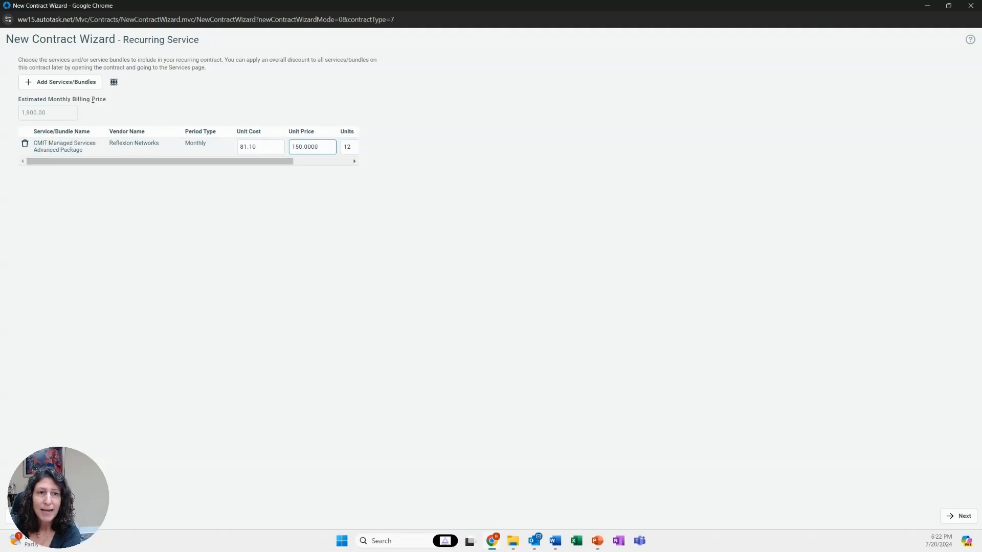
Show 100 services per page, filter the names by "firew", and add Firewall Protection - Managed to the contract
{"action": "left_click", "coordinate": [51, 82]}
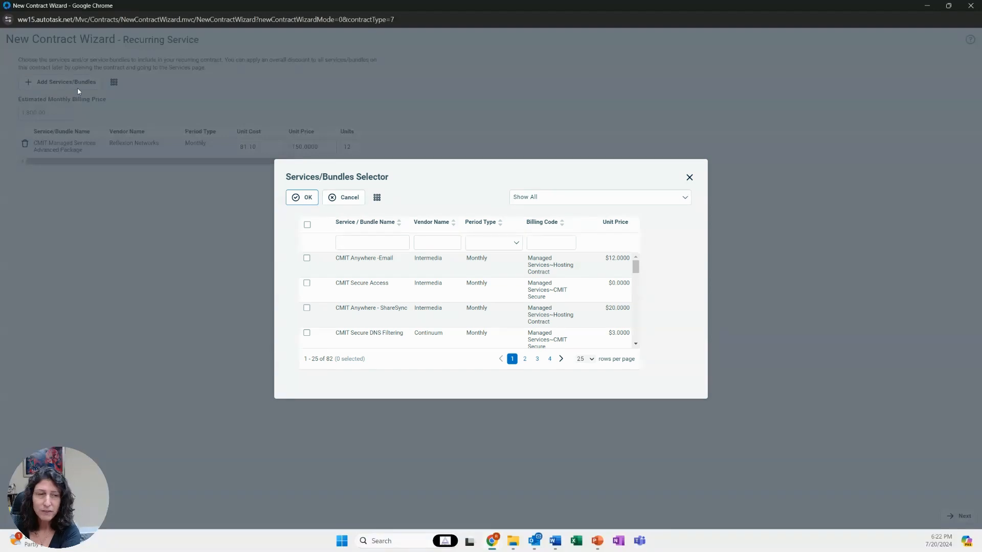
{"action": "left_click", "coordinate": [353, 243]}
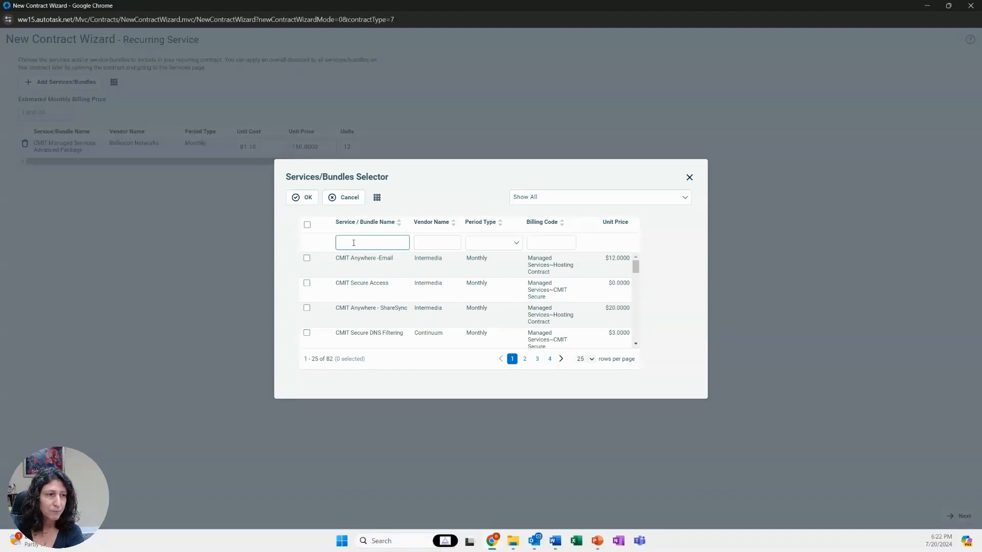
{"action": "left_click", "coordinate": [591, 359]}
{"action": "left_click", "coordinate": [585, 382]}
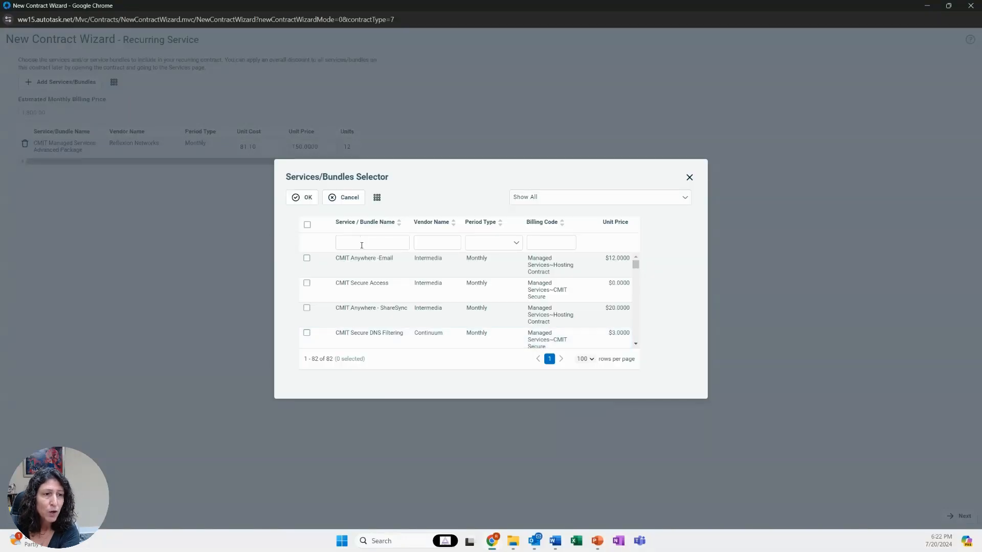
{"action": "left_click", "coordinate": [361, 243]}
{"action": "type", "text": "fie"}
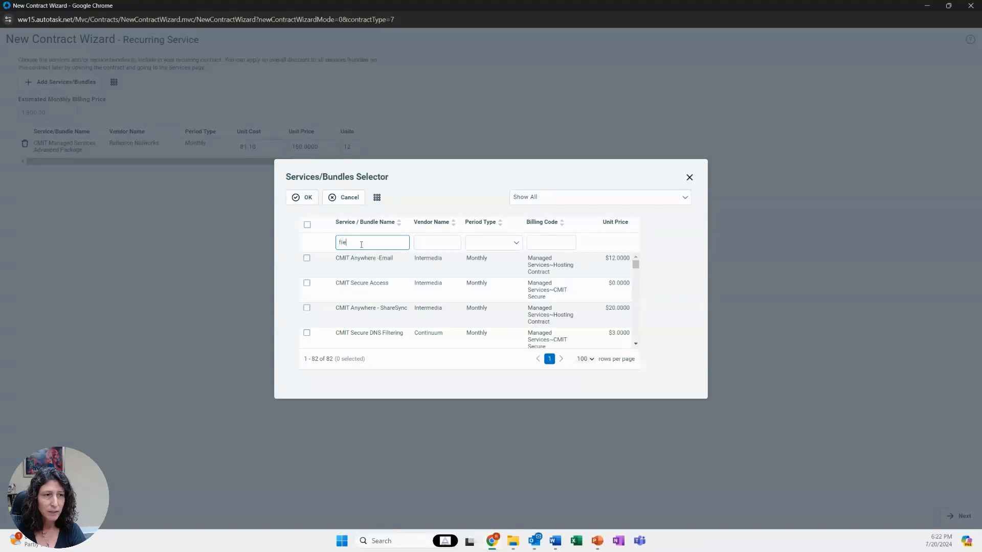
{"action": "type", "text": "ew"}
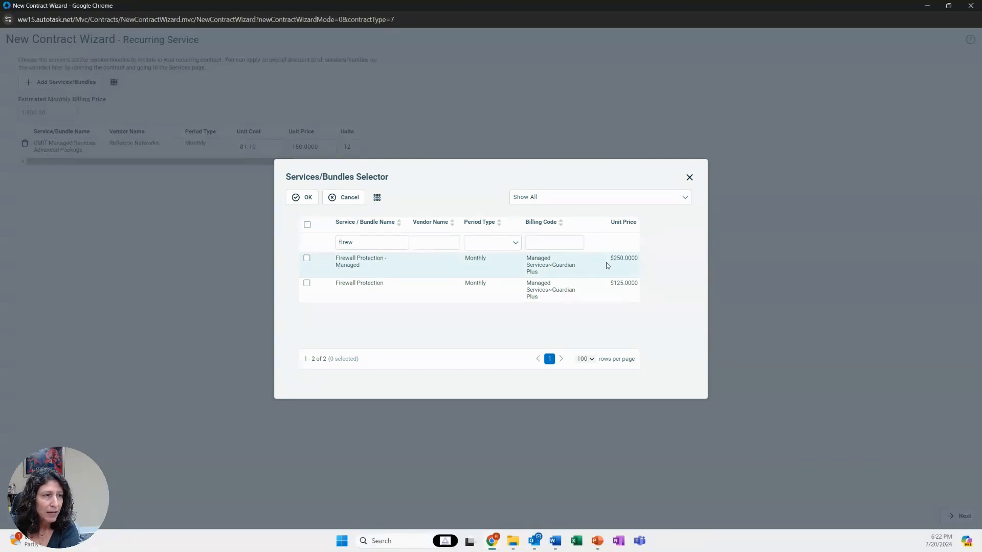
{"action": "left_click", "coordinate": [307, 258]}
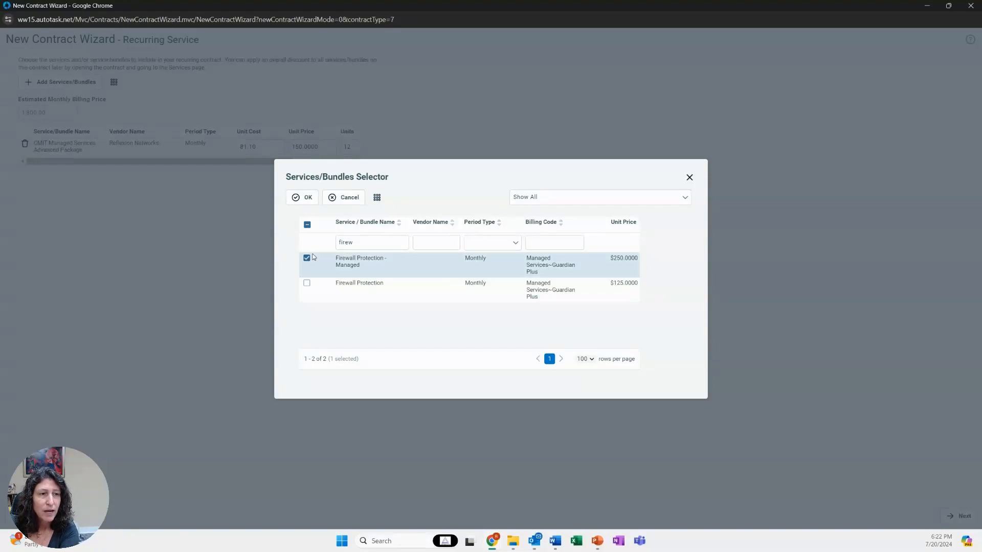
{"action": "left_click", "coordinate": [306, 199]}
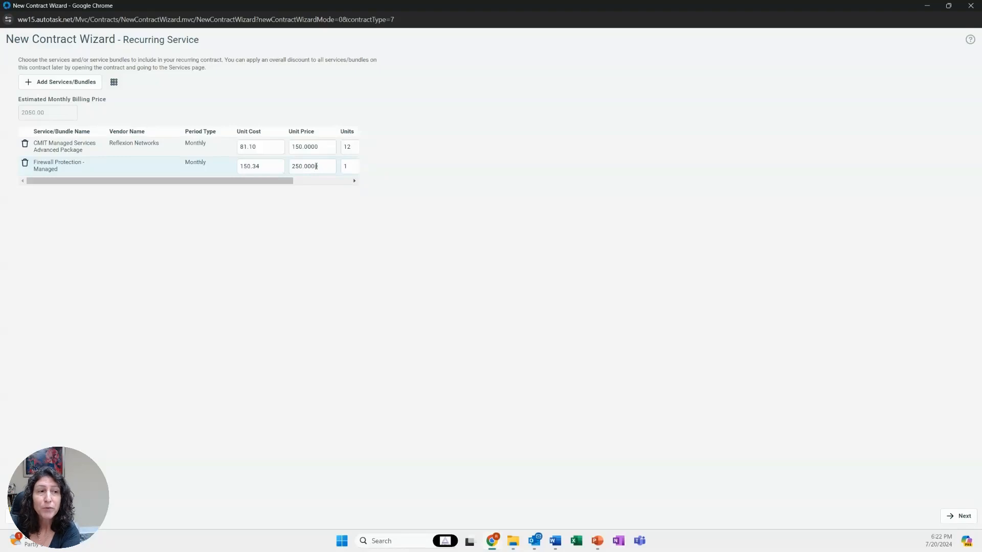
Check the estimated monthly billing price, and add the Essential Server Care service using the name filter "essen"
{"action": "left_click_drag", "start_coordinate": [283, 182], "coordinate": [348, 182]}
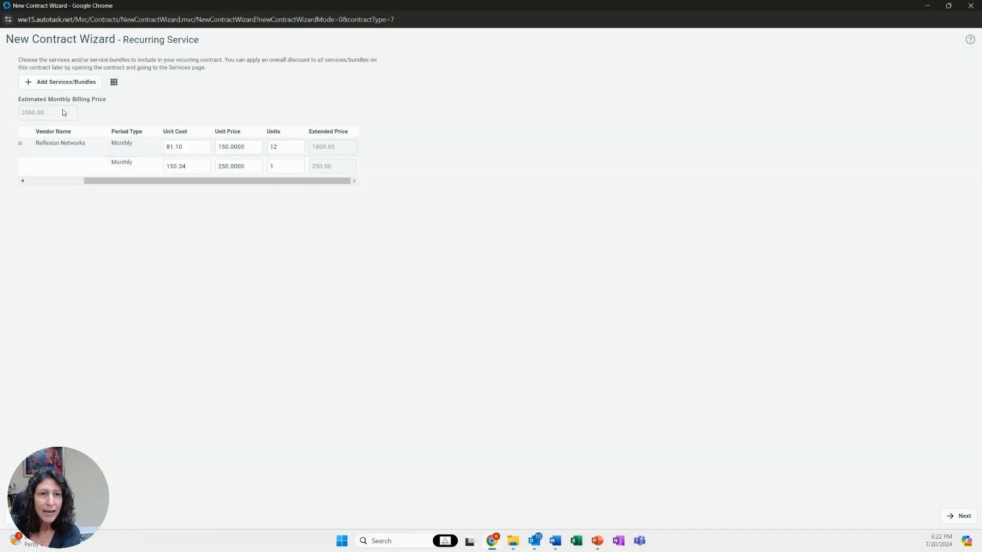
{"action": "left_click_drag", "start_coordinate": [46, 113], "coordinate": [14, 114]}
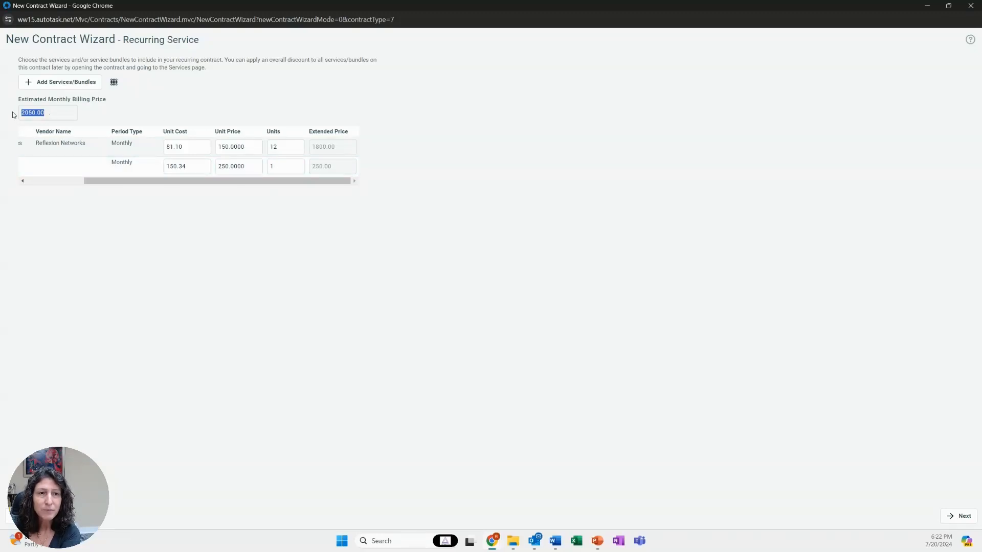
{"action": "left_click", "coordinate": [53, 116]}
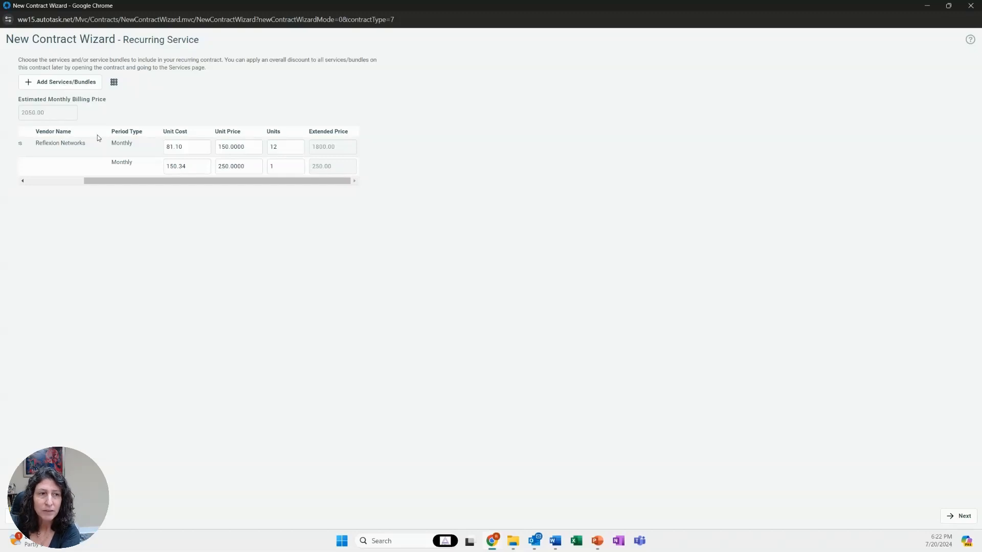
{"action": "left_click_drag", "start_coordinate": [221, 182], "coordinate": [163, 182]}
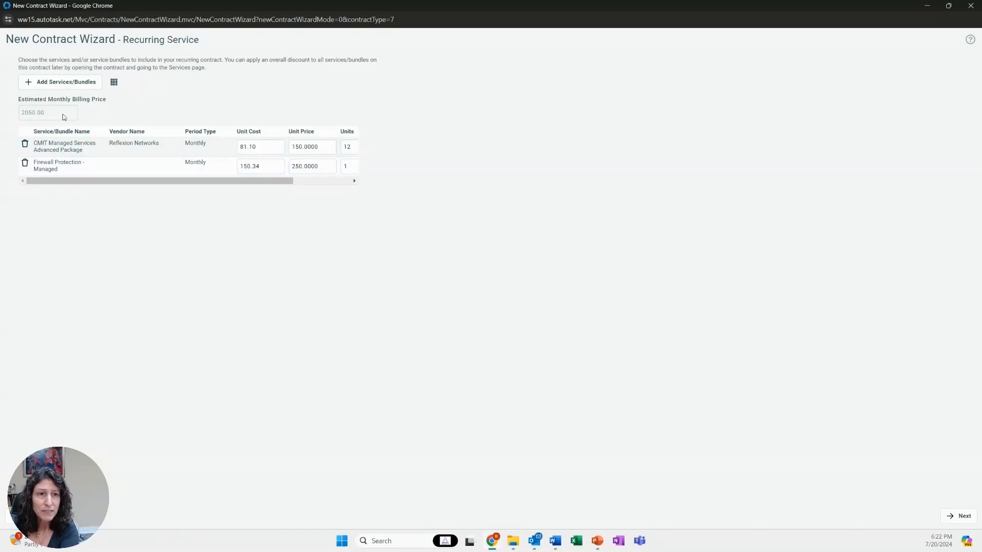
{"action": "left_click", "coordinate": [70, 82]}
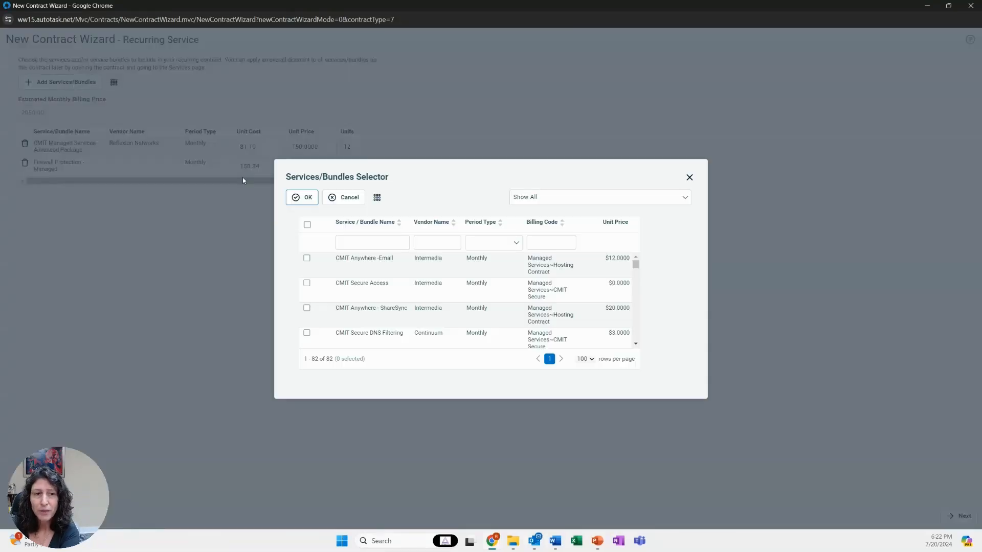
{"action": "left_click", "coordinate": [346, 244]}
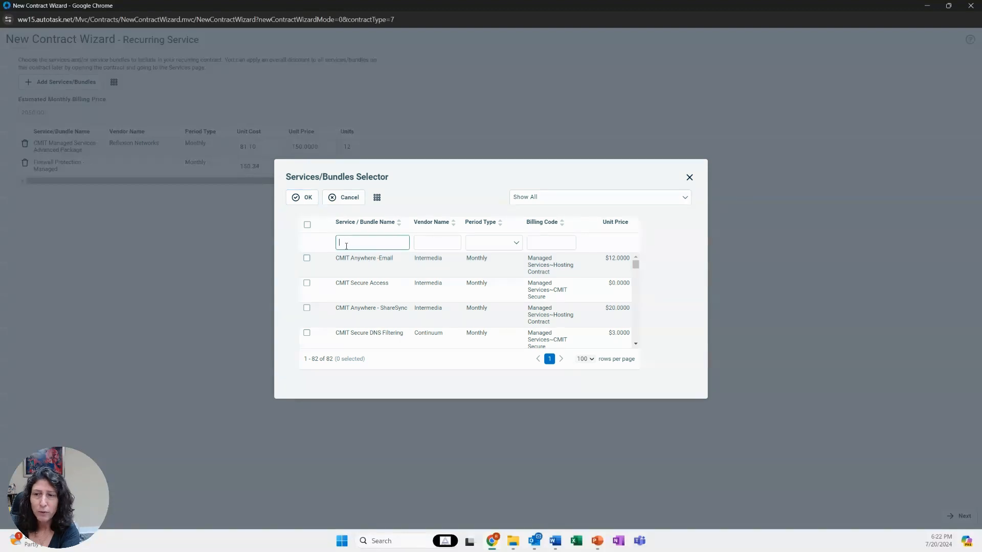
{"action": "type", "text": "essen"}
{"action": "key", "text": "Return"}
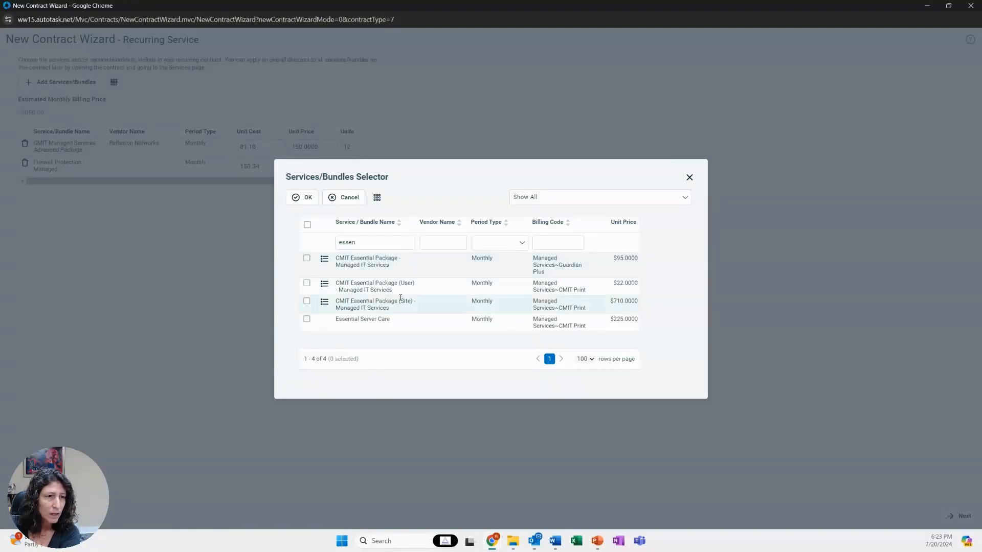
{"action": "left_click", "coordinate": [306, 320]}
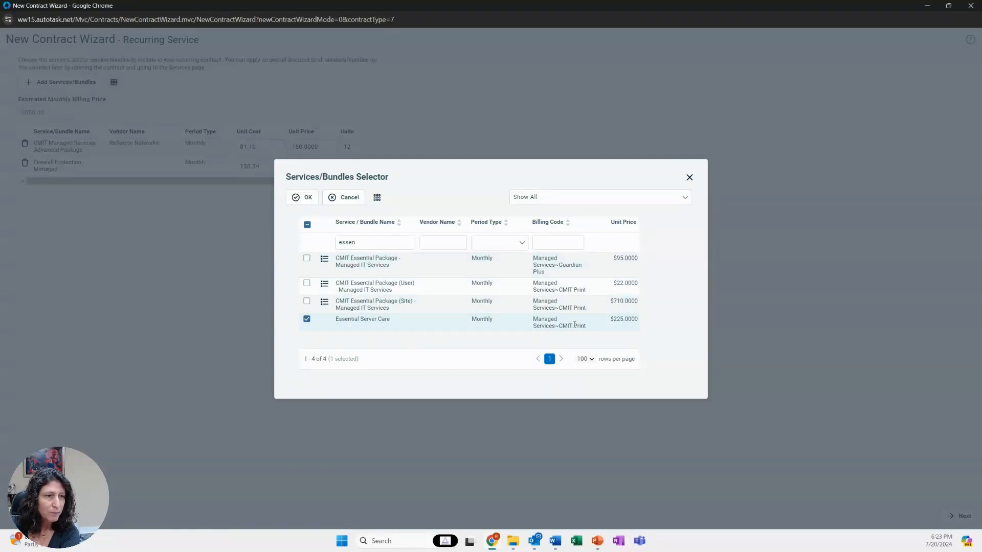
{"action": "left_click", "coordinate": [305, 198]}
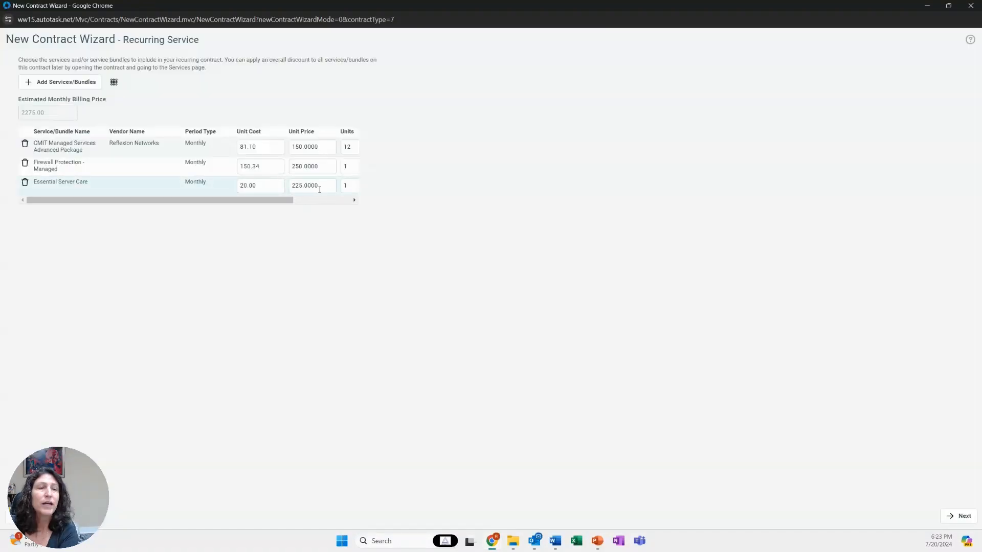
Check the extended prices and estimated monthly billing price of all three services, and continue to the exclusions
{"action": "left_click_drag", "start_coordinate": [294, 200], "coordinate": [363, 203]}
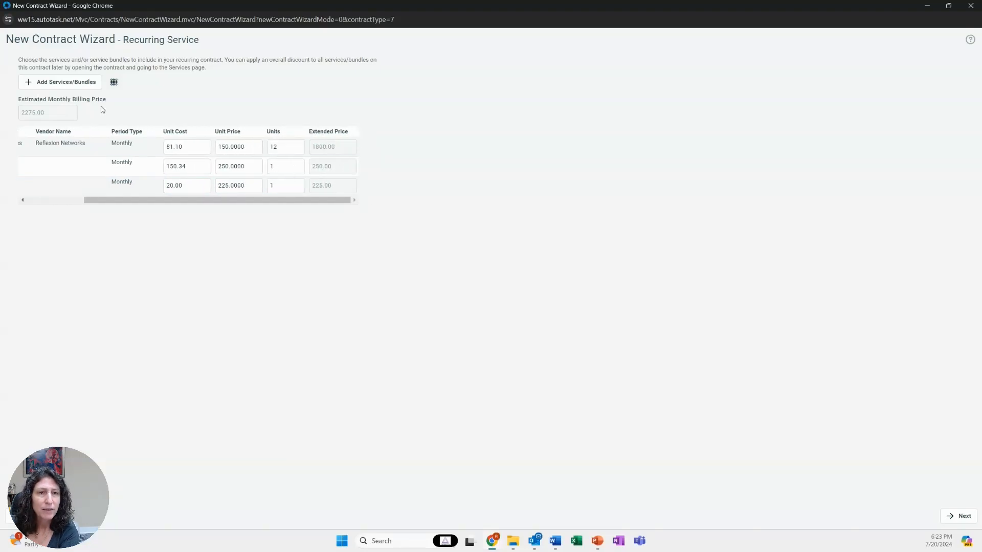
{"action": "left_click_drag", "start_coordinate": [49, 113], "coordinate": [19, 116]}
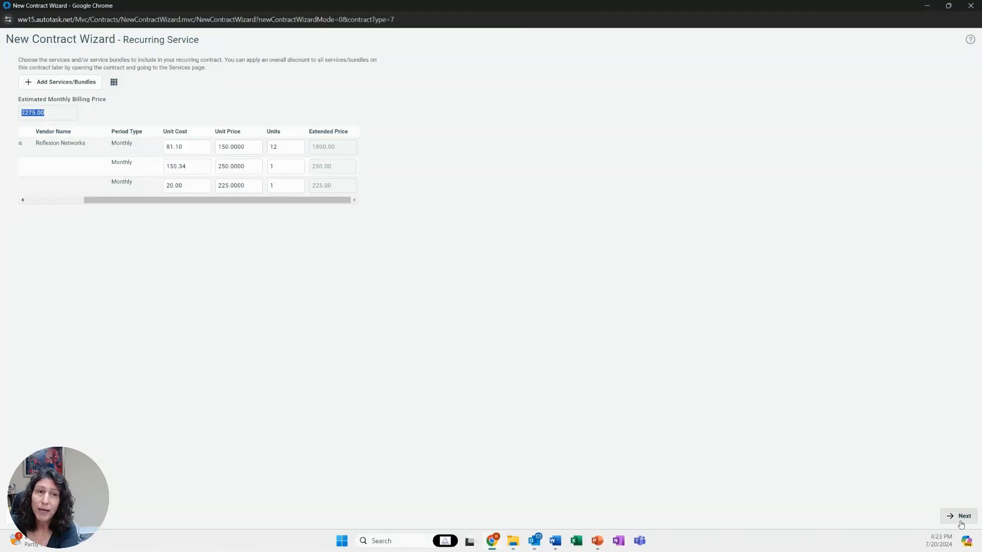
{"action": "left_click", "coordinate": [961, 516]}
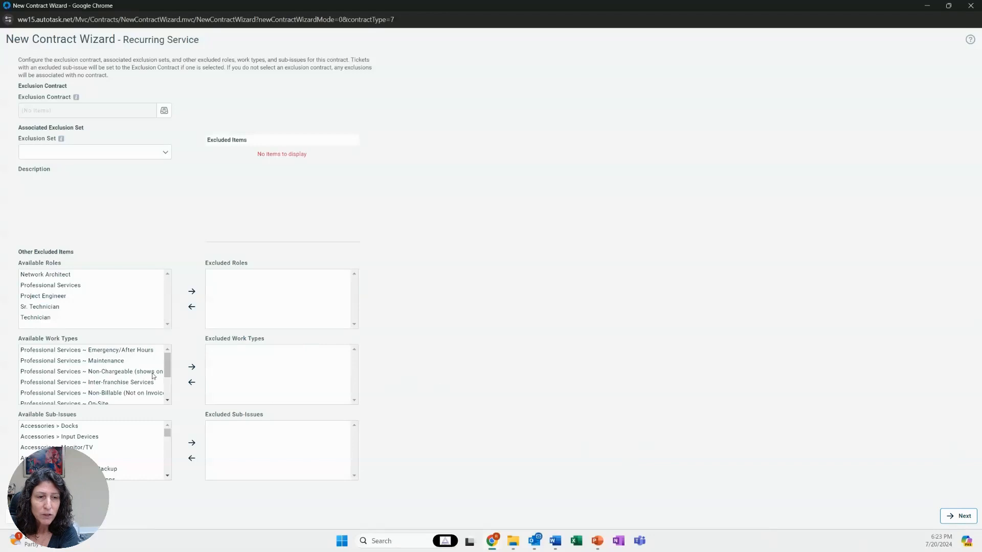
Exclude the Professional Services work types On-Site, Projects and Remote from the contract, and continue to the notification settings
{"action": "left_click", "coordinate": [168, 367]}
{"action": "scroll", "coordinate": [128, 380], "scroll_direction": "down", "scroll_amount": 1}
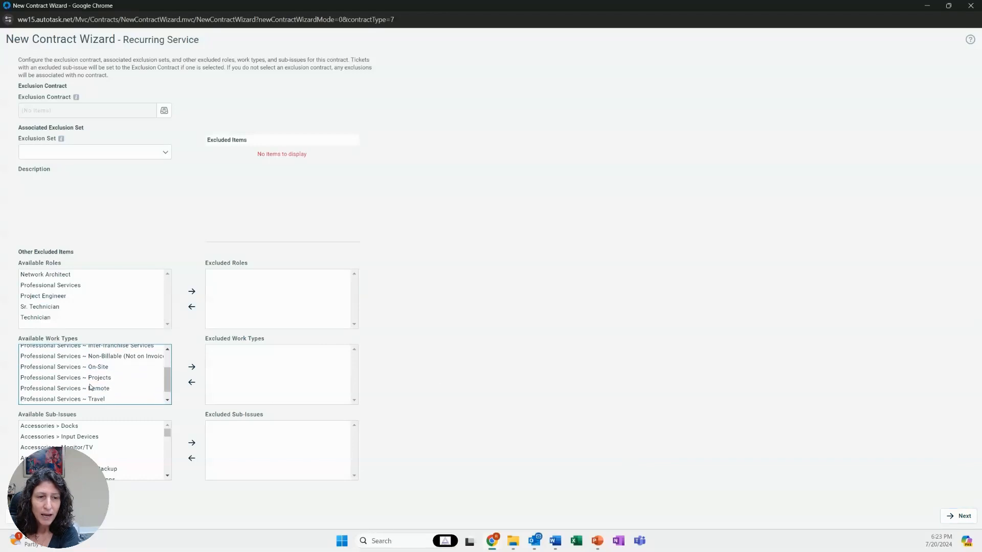
{"action": "left_click", "coordinate": [83, 367]}
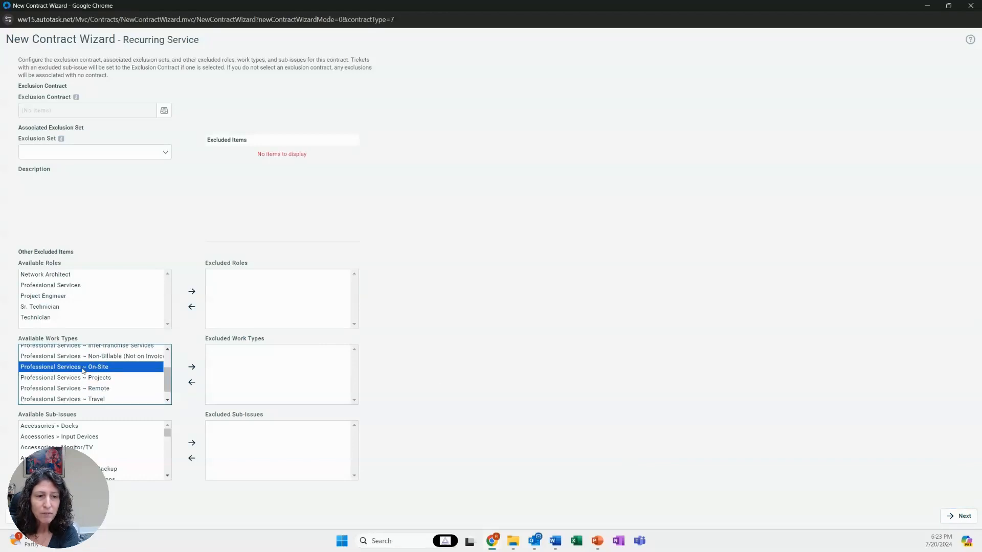
{"action": "double_click", "coordinate": [83, 369]}
{"action": "double_click", "coordinate": [77, 369]}
{"action": "double_click", "coordinate": [70, 379]}
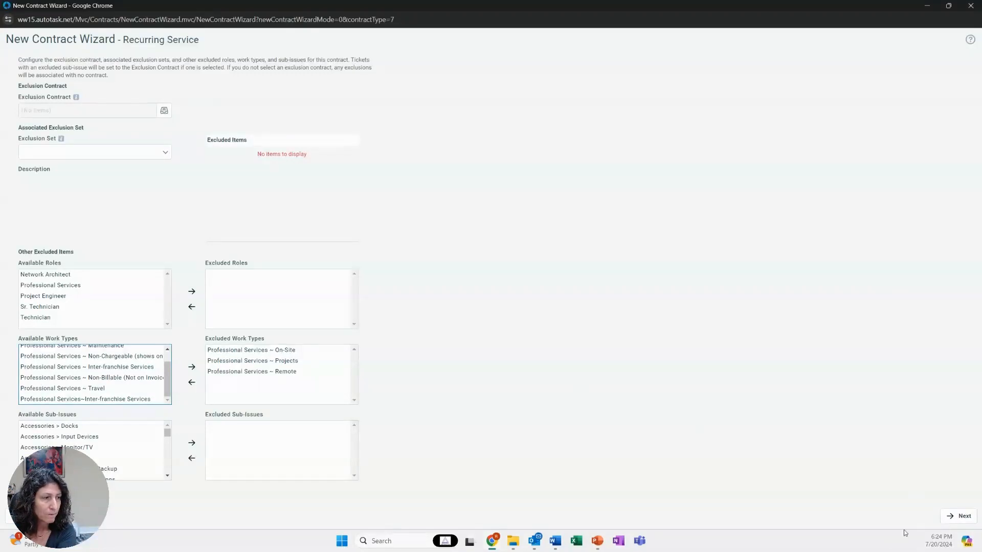
{"action": "left_click", "coordinate": [954, 517]}
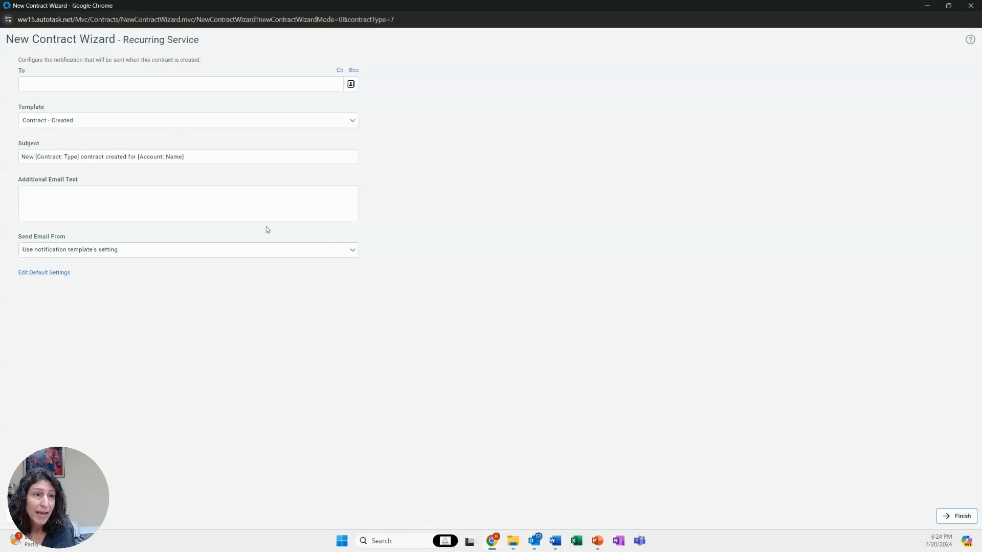
Finish the contract wizard with the default notification, and open the new contract in a maximized window
{"action": "left_click", "coordinate": [960, 518]}
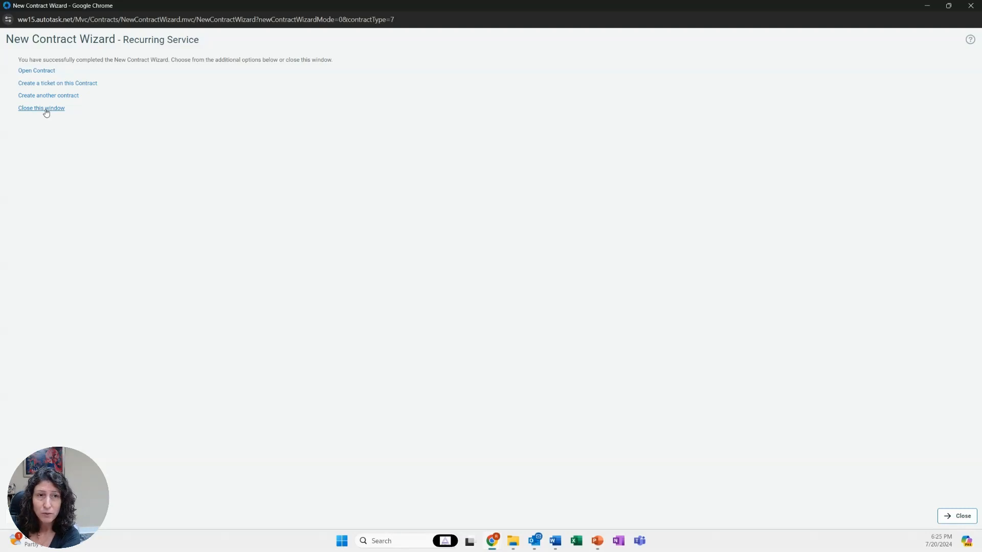
{"action": "left_click", "coordinate": [37, 70]}
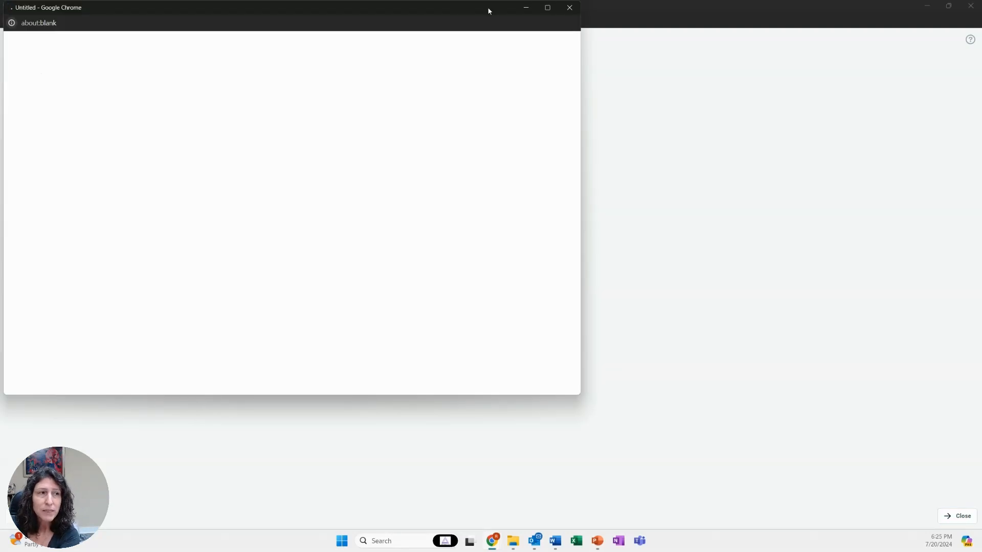
{"action": "left_click", "coordinate": [546, 7]}
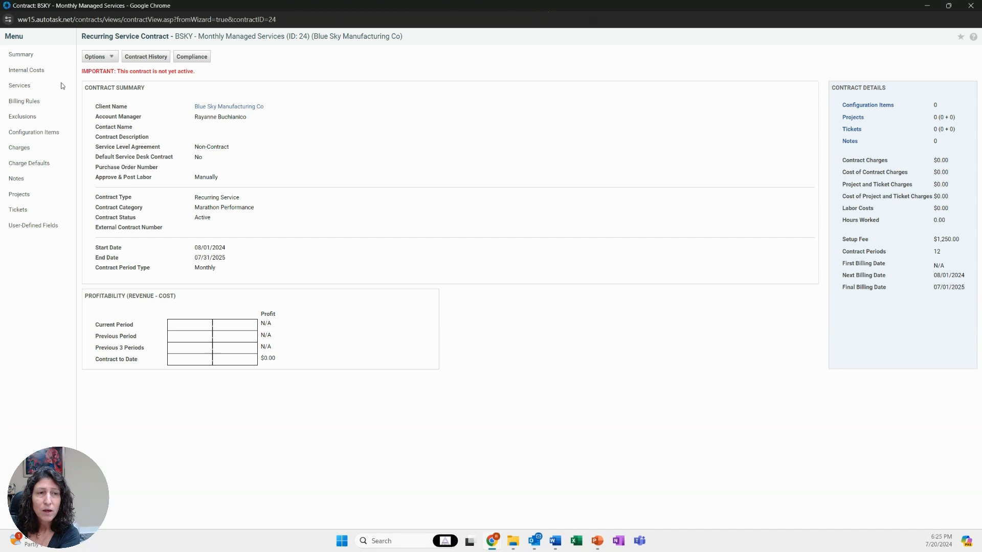
Review the contract's activation notice and start date in the summary, and open its list of services
{"action": "left_click_drag", "start_coordinate": [84, 71], "coordinate": [199, 74]}
{"action": "left_click_drag", "start_coordinate": [229, 248], "coordinate": [198, 247]}
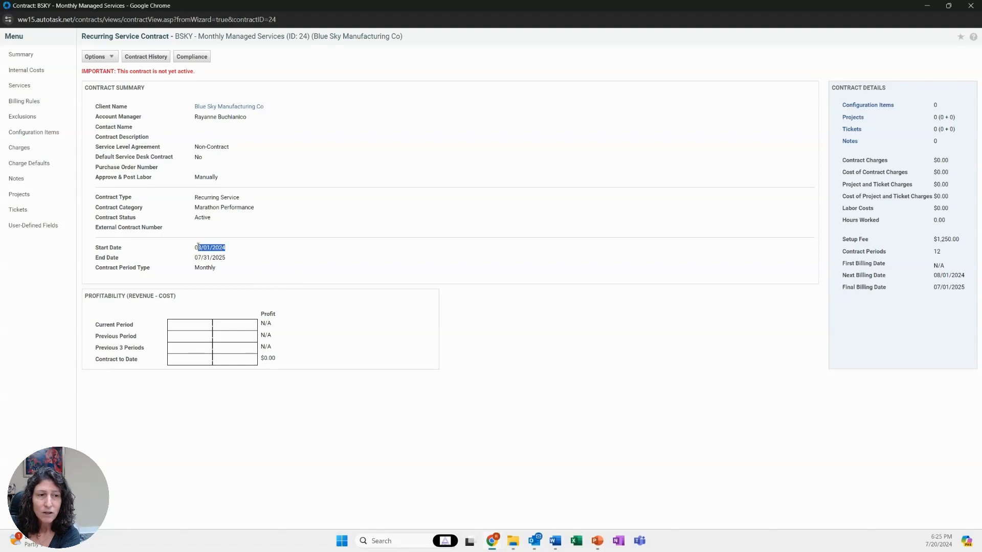
{"action": "left_click", "coordinate": [232, 250]}
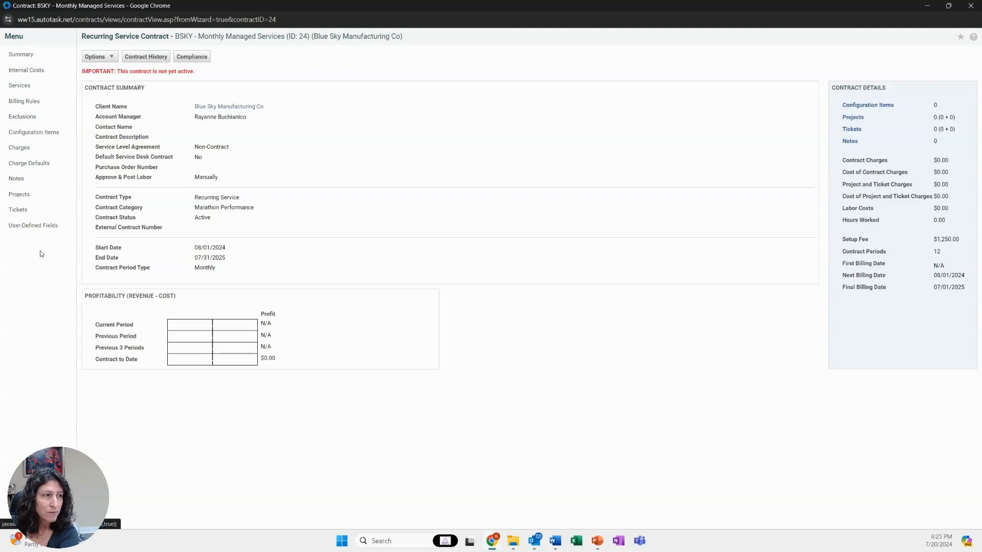
{"action": "left_click", "coordinate": [24, 91]}
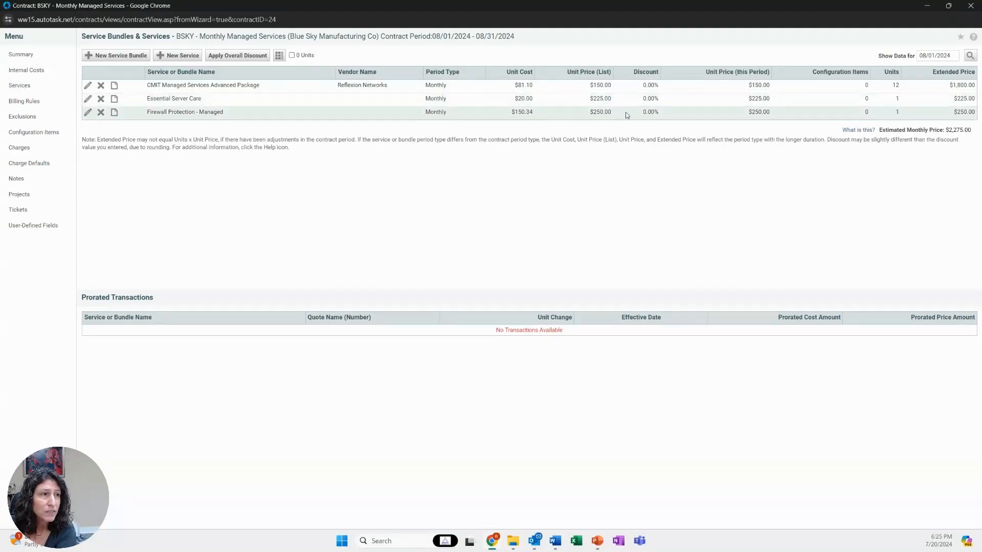
Check the services' estimated monthly price, and review the contract summary's service level agreement, labor approval, contract type, dates, setup fee and profitability section
{"action": "left_click_drag", "start_coordinate": [924, 131], "coordinate": [974, 131]}
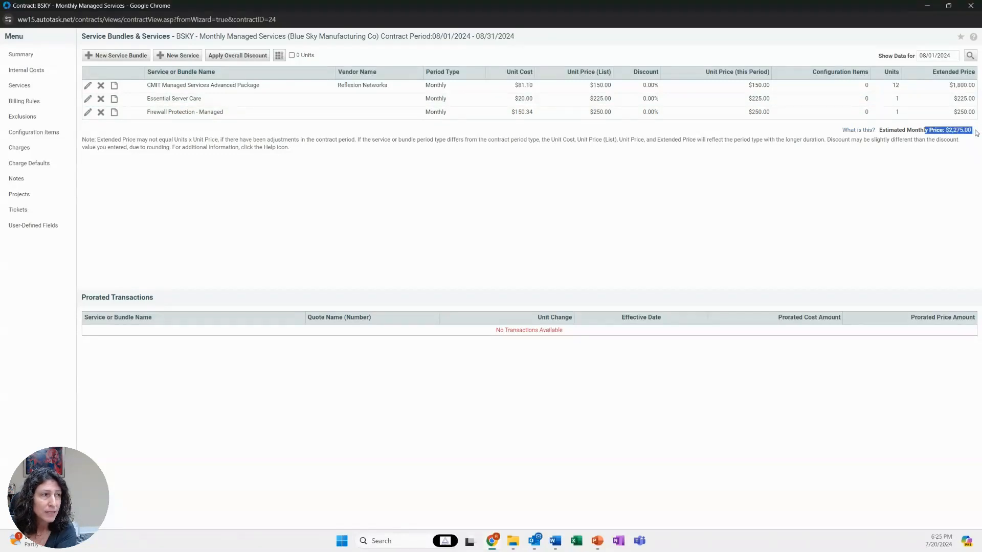
{"action": "left_click", "coordinate": [35, 56]}
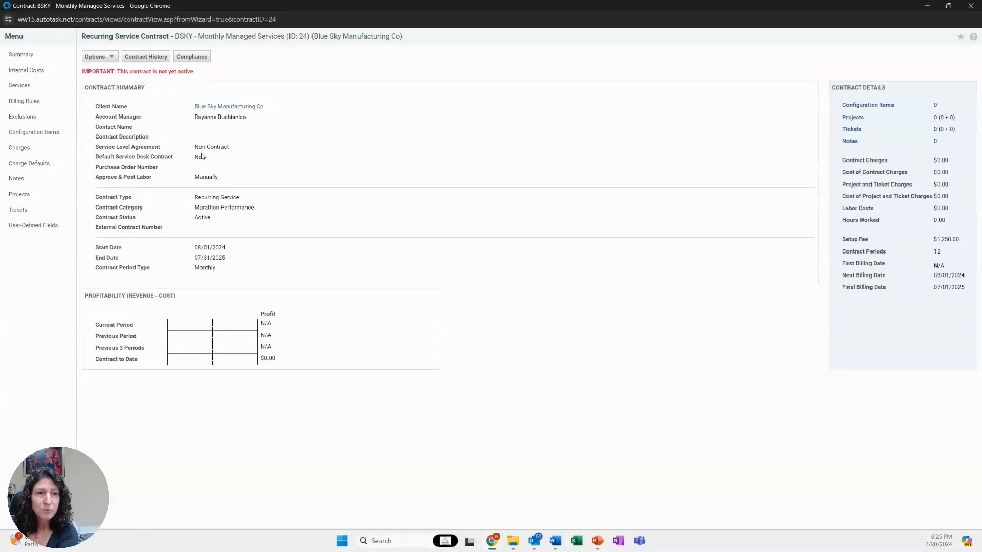
{"action": "left_click_drag", "start_coordinate": [198, 147], "coordinate": [233, 149]}
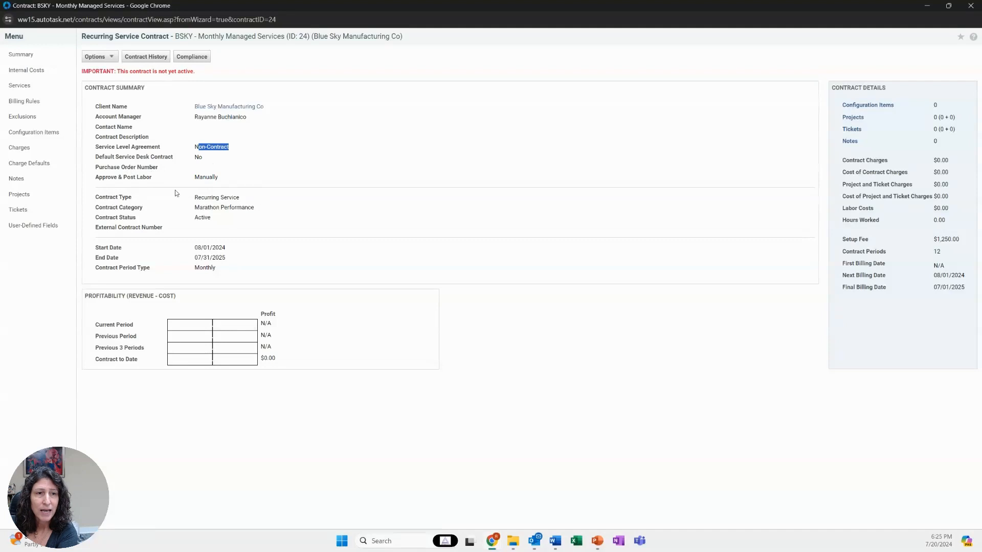
{"action": "left_click_drag", "start_coordinate": [197, 175], "coordinate": [225, 178]}
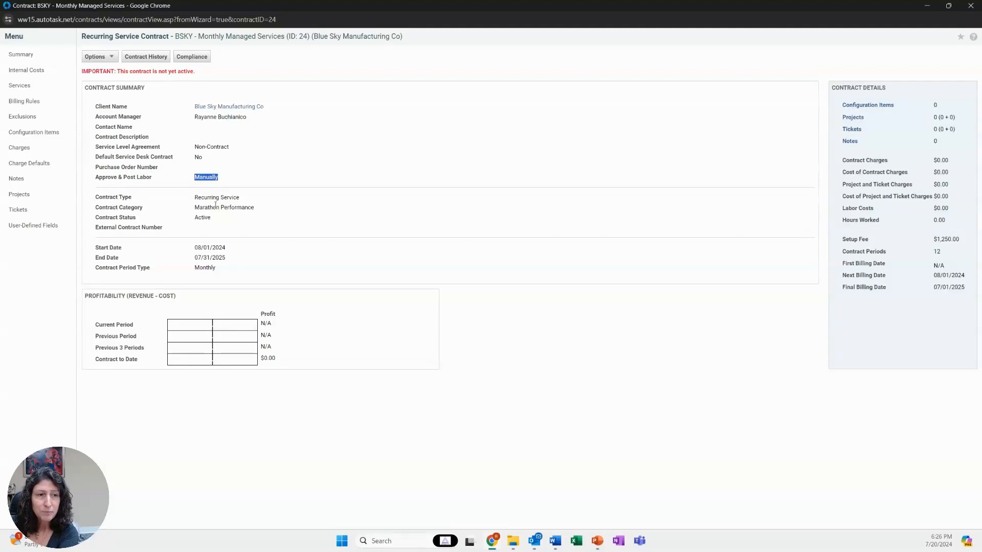
{"action": "left_click_drag", "start_coordinate": [208, 197], "coordinate": [240, 198]}
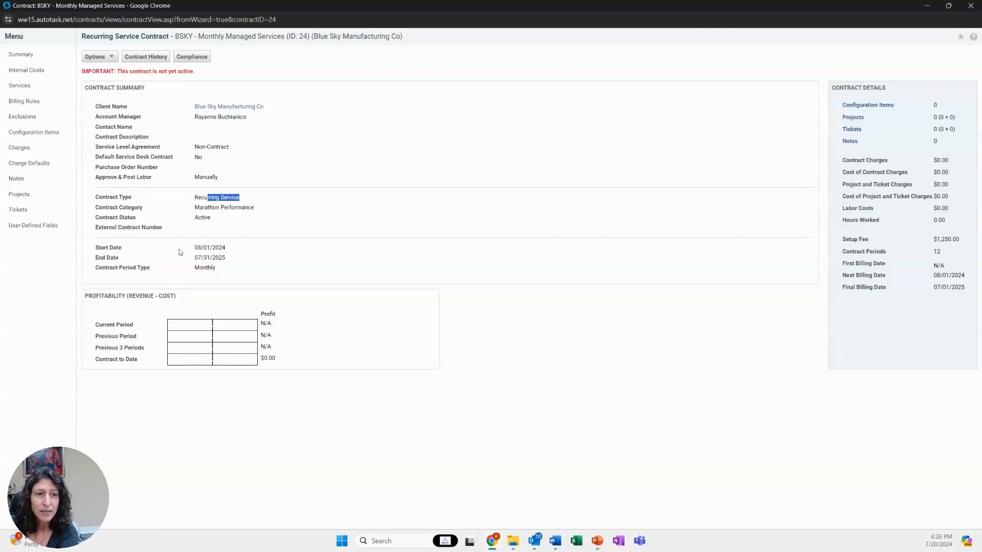
{"action": "left_click_drag", "start_coordinate": [197, 247], "coordinate": [215, 258]}
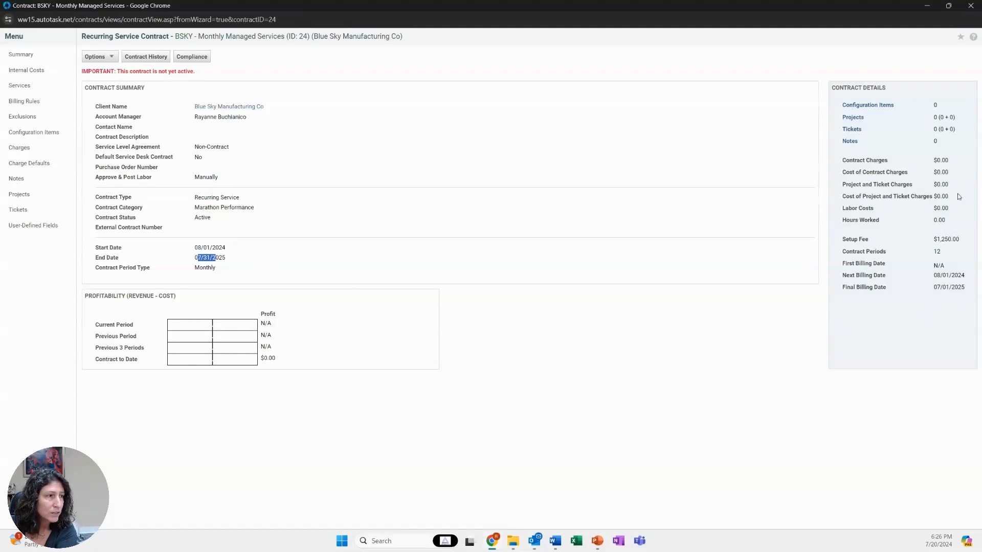
{"action": "left_click_drag", "start_coordinate": [933, 240], "coordinate": [961, 240]}
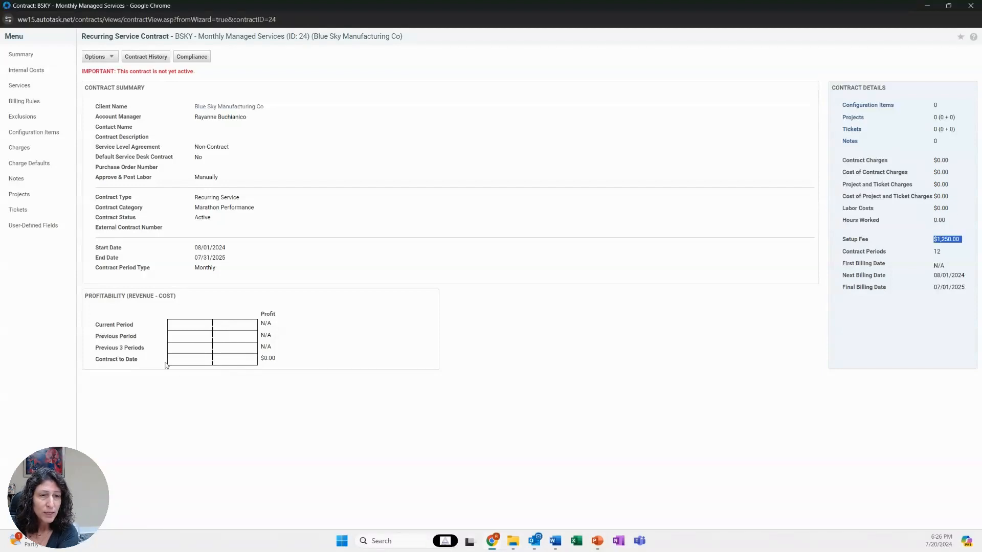
{"action": "left_click_drag", "start_coordinate": [92, 297], "coordinate": [180, 300]}
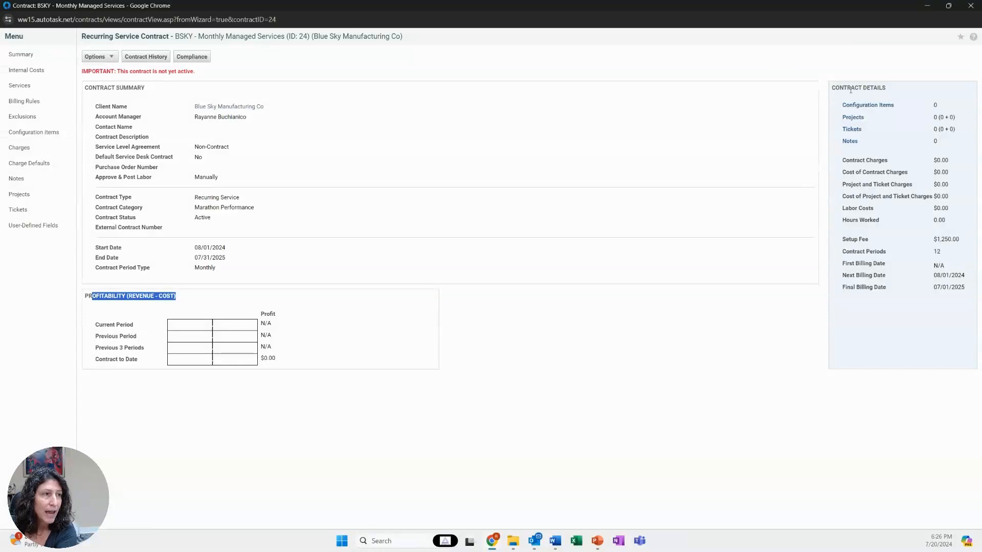